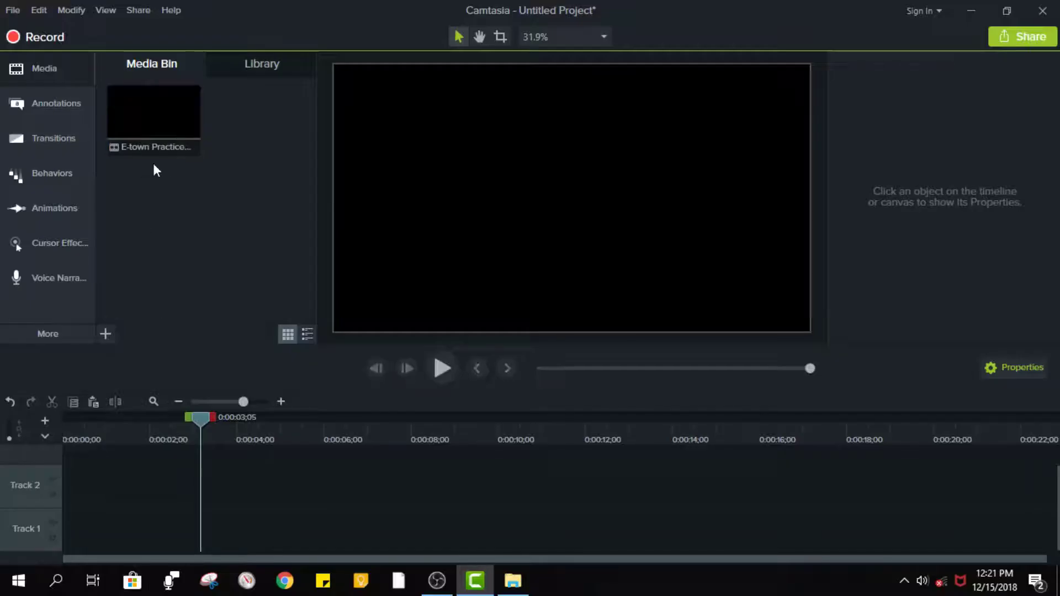
Replace the E-town Practice clip in the Media Bin with the Part 10 Sample Video and place it at the start of Track 1.
left_click(156, 145)
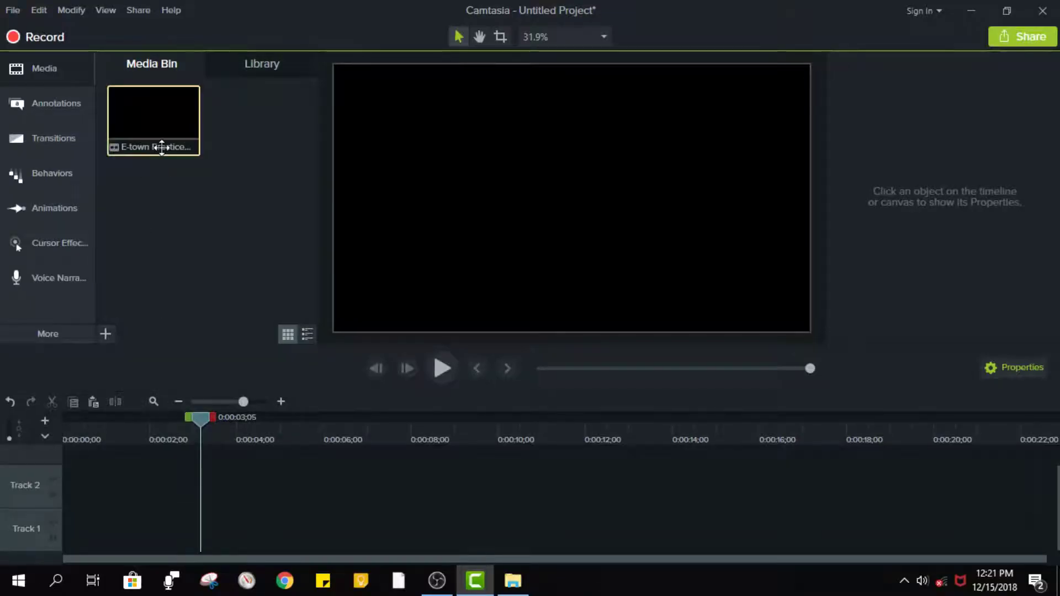
key("Delete")
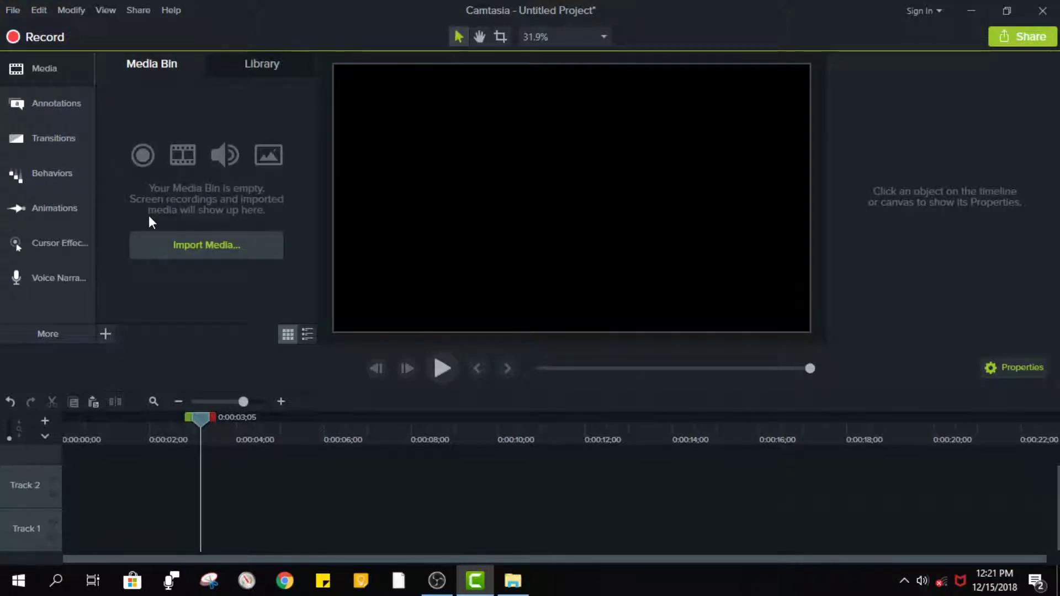
left_click(191, 243)
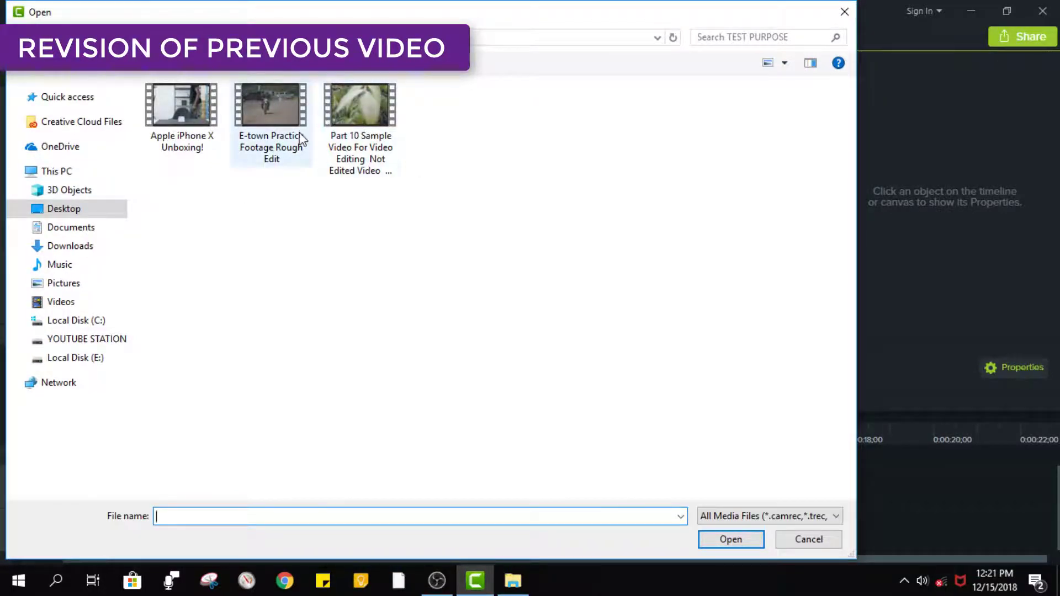
double_click(359, 121)
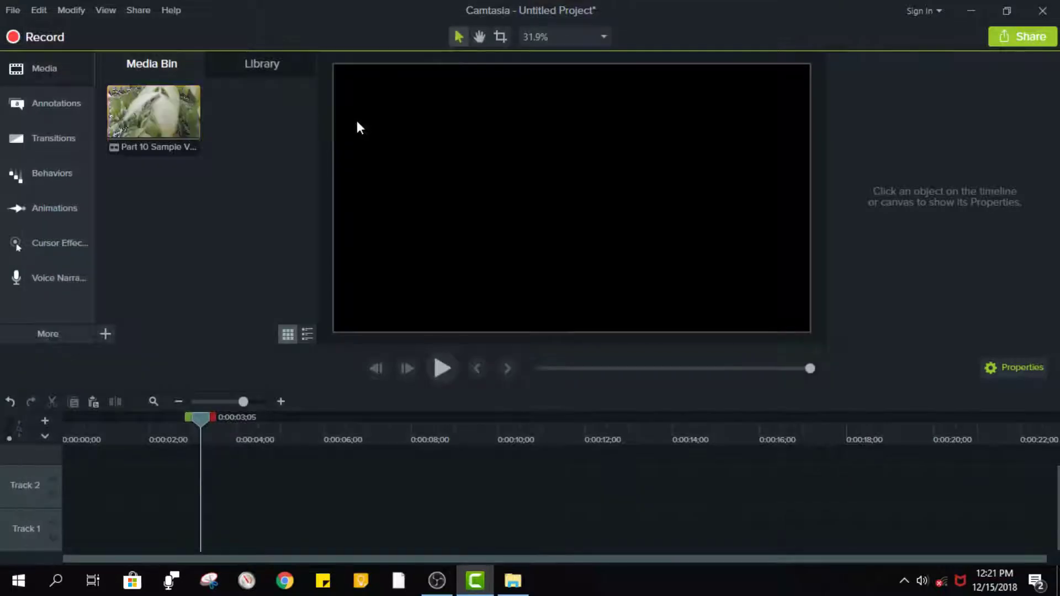
left_click_drag(156, 136, 60, 543)
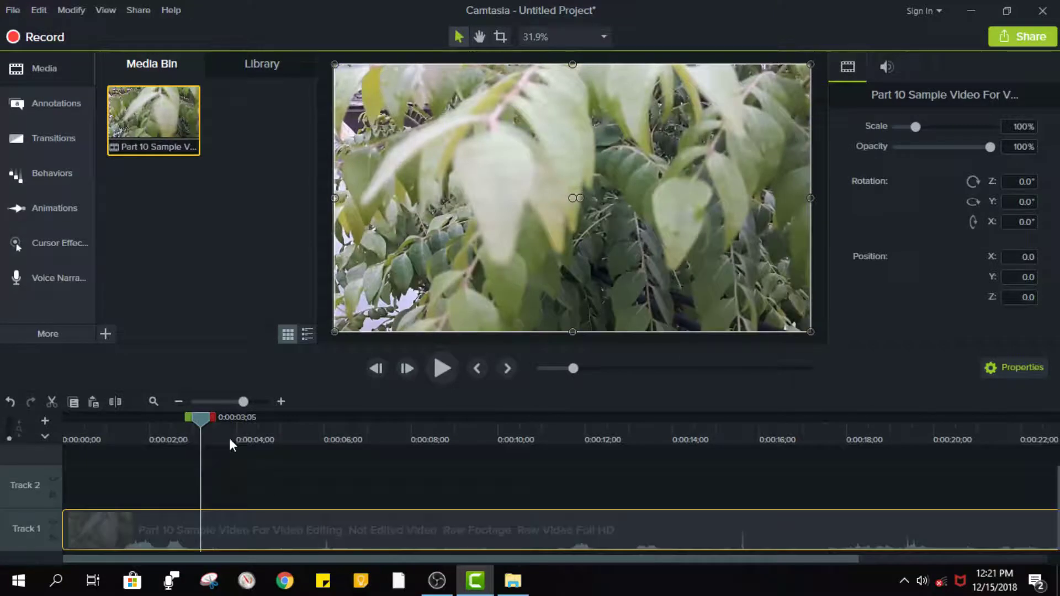
Zoom the timeline out and in until the whole clip on Track 1 fits in view.
left_click(179, 402)
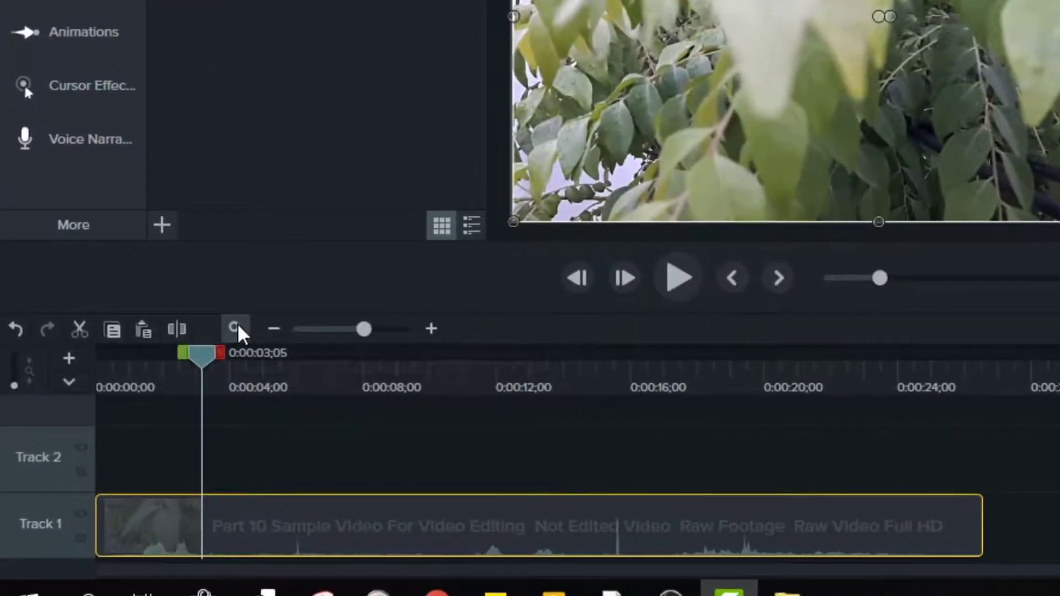
left_click(274, 331)
left_click(275, 331)
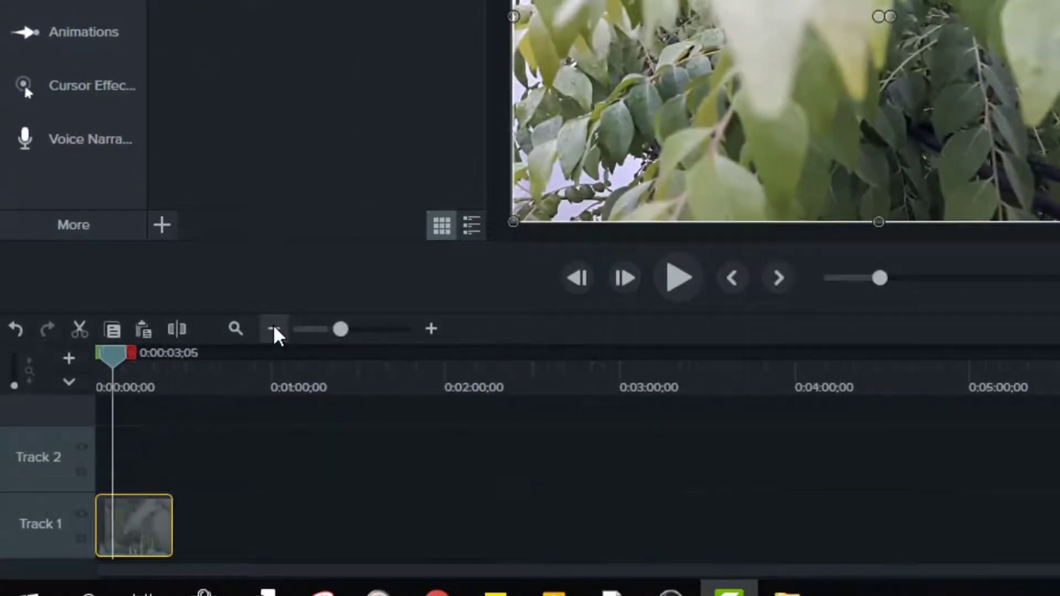
left_click(430, 329)
left_click(434, 329)
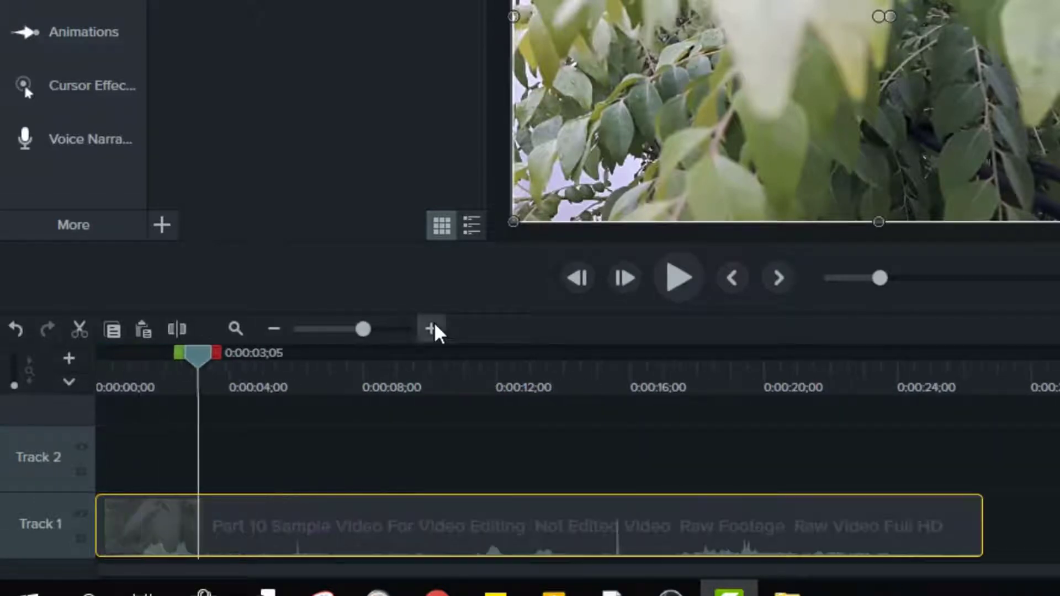
left_click(434, 330)
left_click(433, 330)
left_click(270, 330)
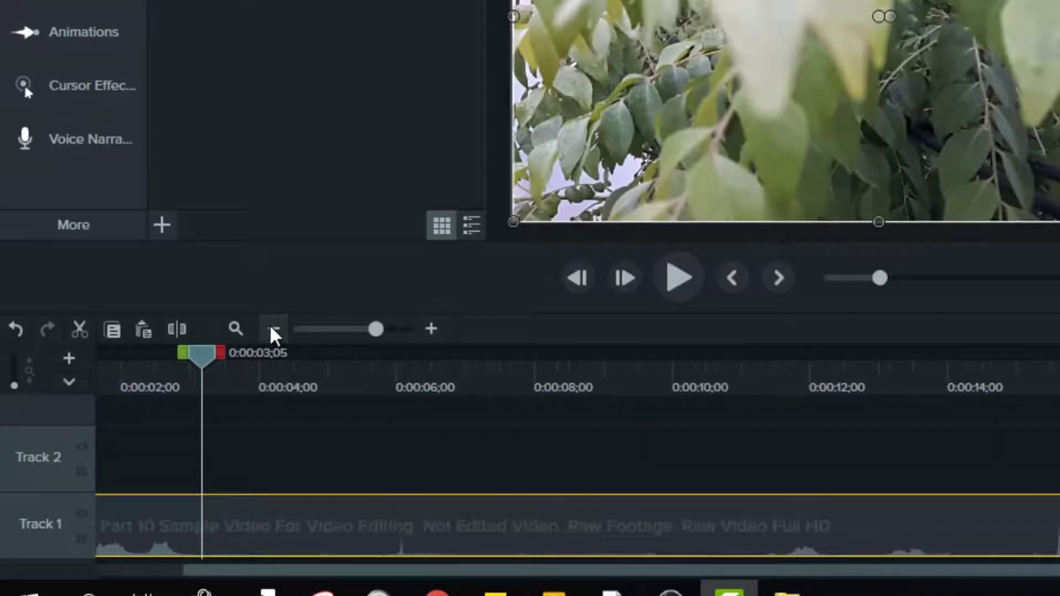
left_click(271, 330)
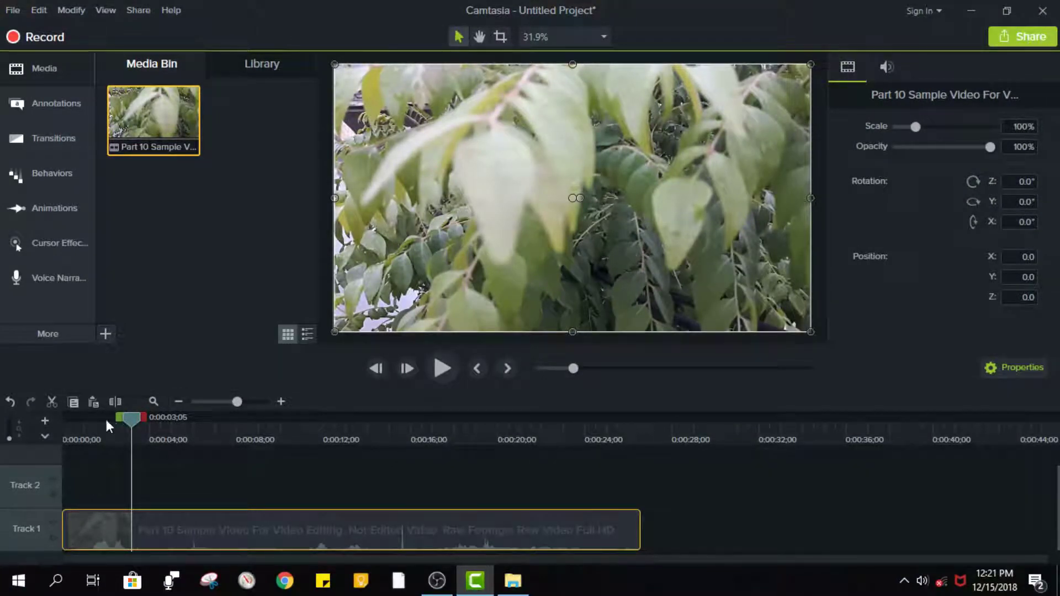
Return the playhead to 0:00:00;00 and open the Track 1 clip's audio for editing.
left_click(66, 422)
right_click(375, 527)
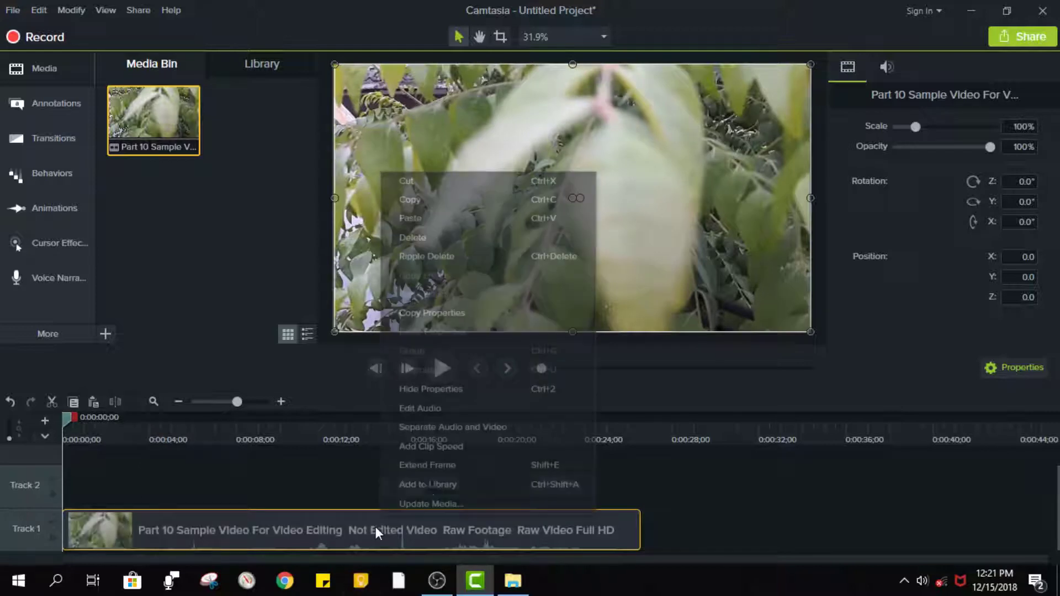
left_click(450, 412)
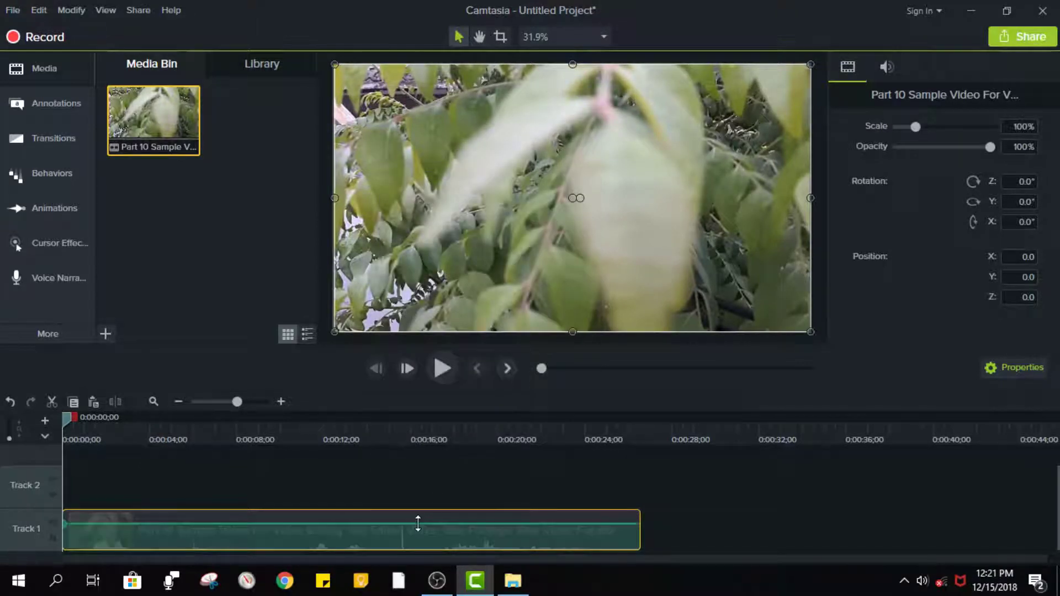
Play the Track 1 clip from the beginning and split it at 0:00:07;29.
left_click(447, 367)
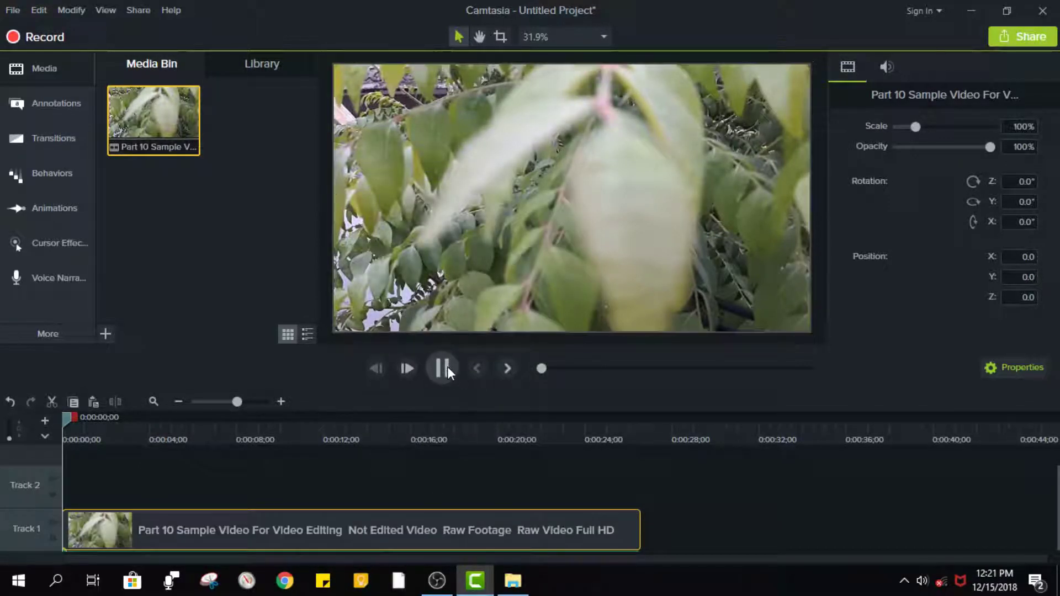
scroll(194, 461, "up", 1)
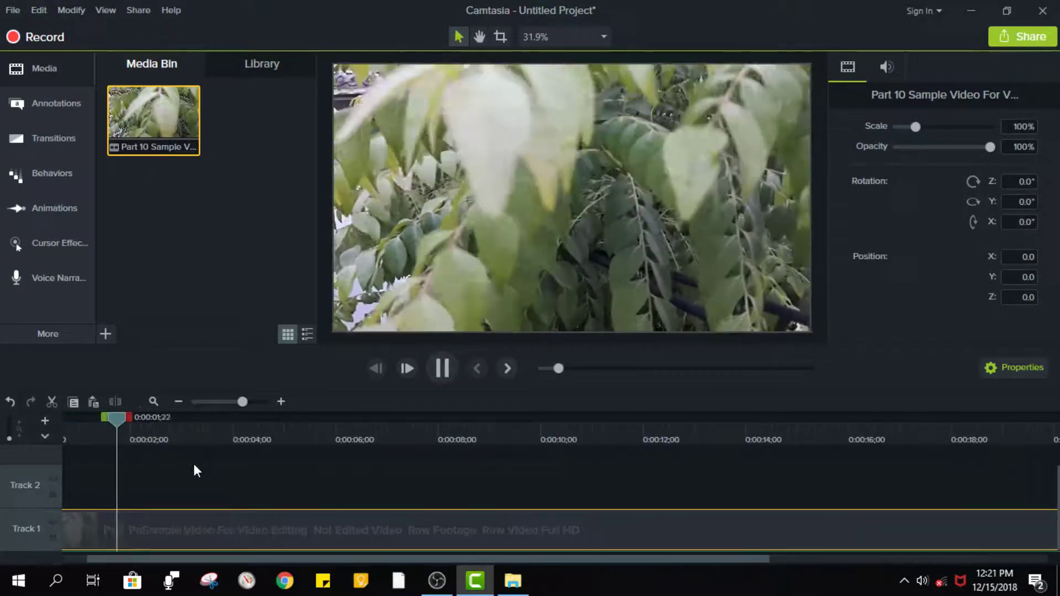
scroll(309, 454, "down", 1)
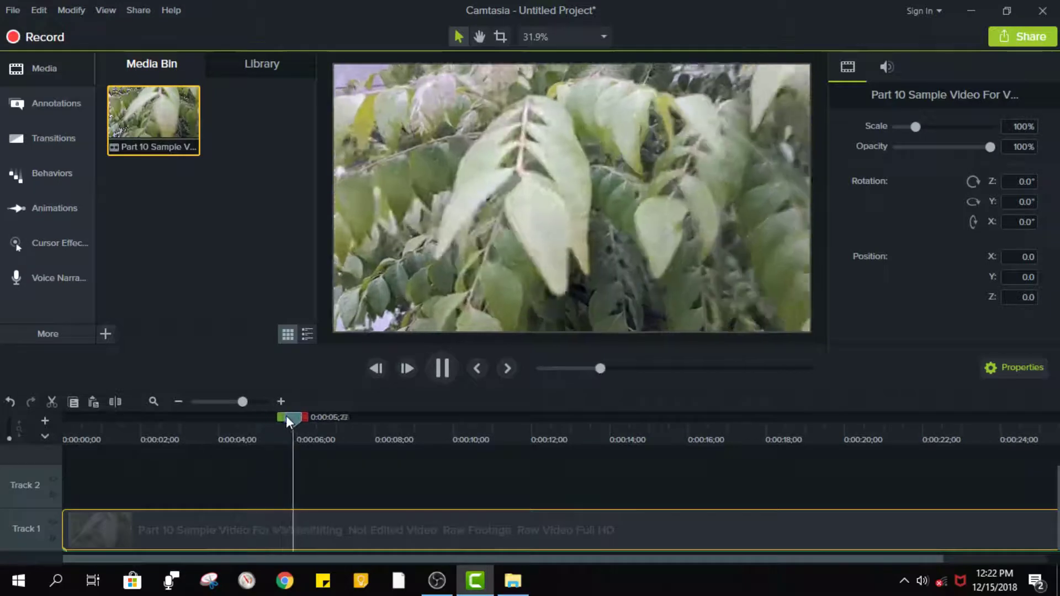
mouse_move(312, 418)
left_mouse_down()
mouse_move(306, 425)
mouse_move(328, 422)
left_mouse_up()
left_click(329, 423)
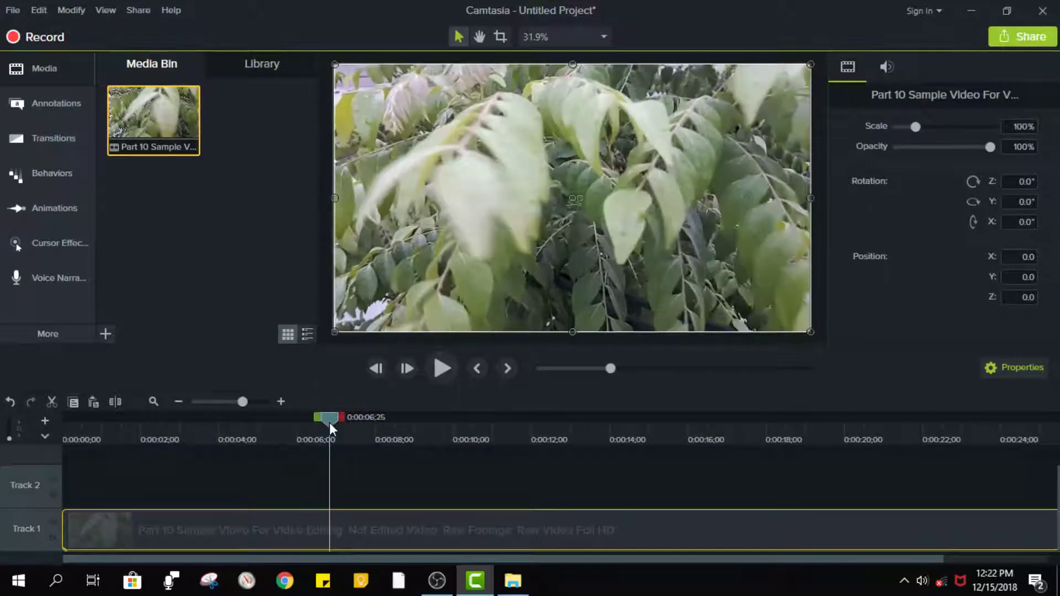
left_click(371, 429)
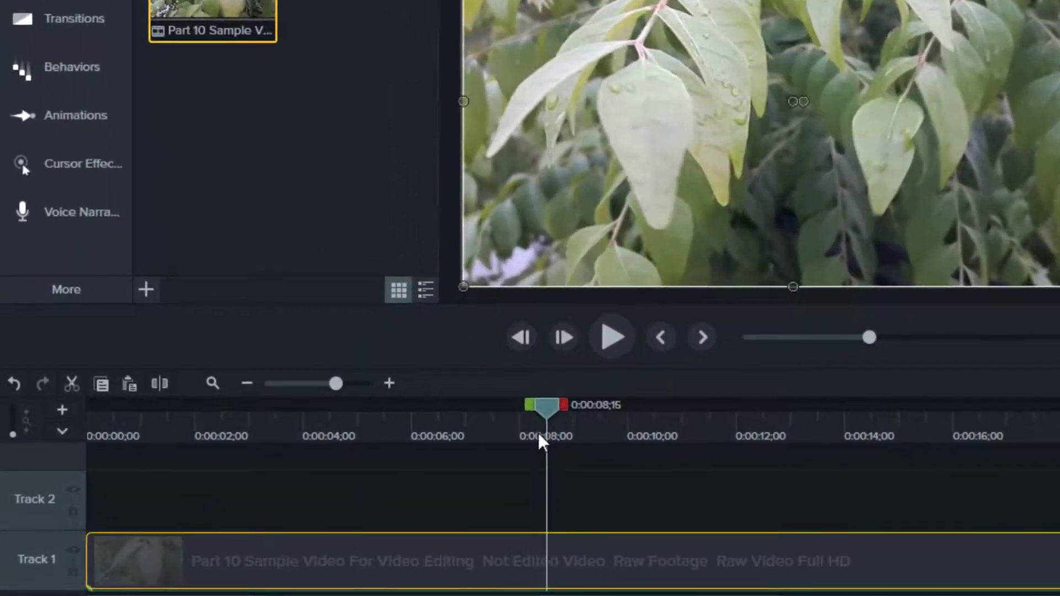
left_click(399, 436)
key("s")
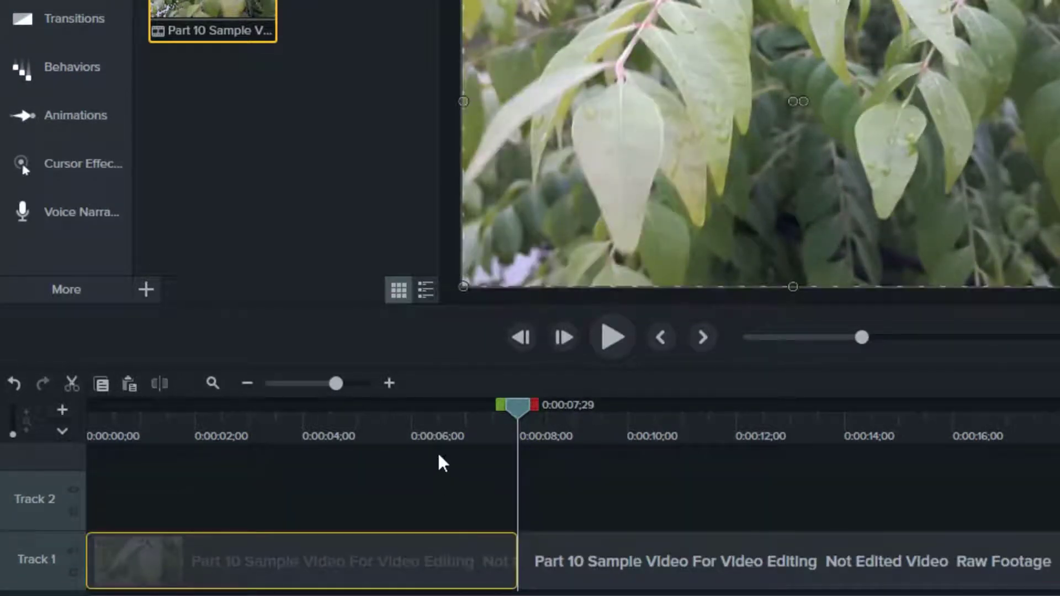
Cut the first segment, before 0:00:07;29, from Track 1 and bring the playhead to the beginning of the remaining clip.
left_click_drag(436, 439, 134, 500)
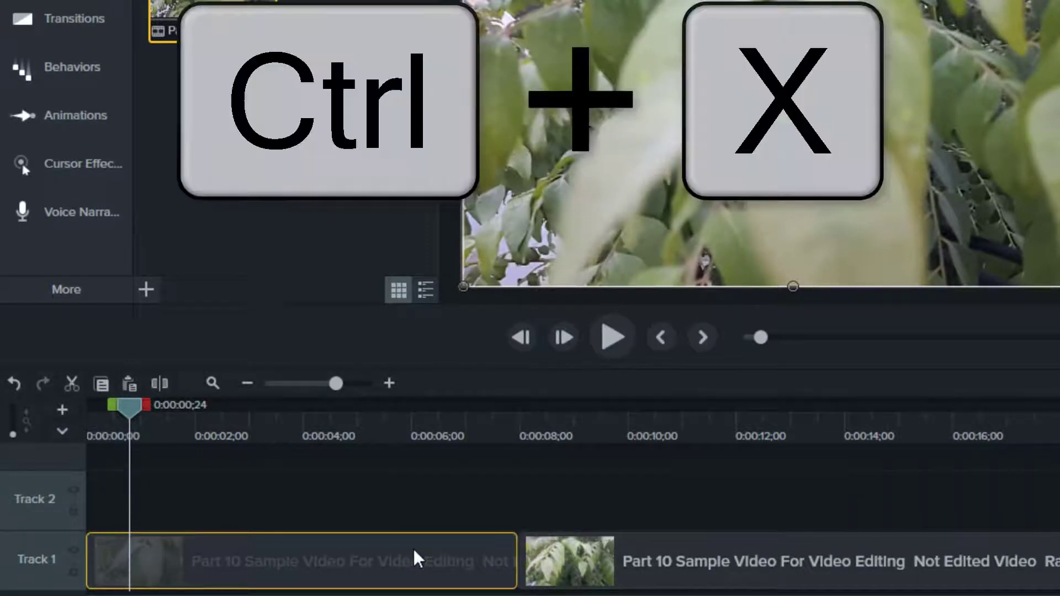
key("ctrl+x")
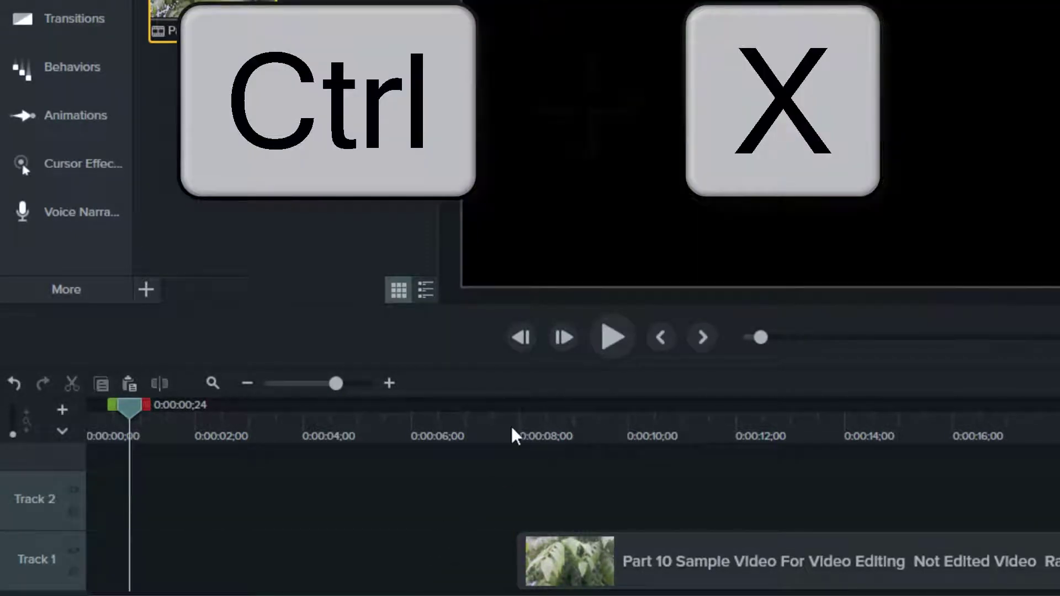
left_click_drag(515, 436, 538, 436)
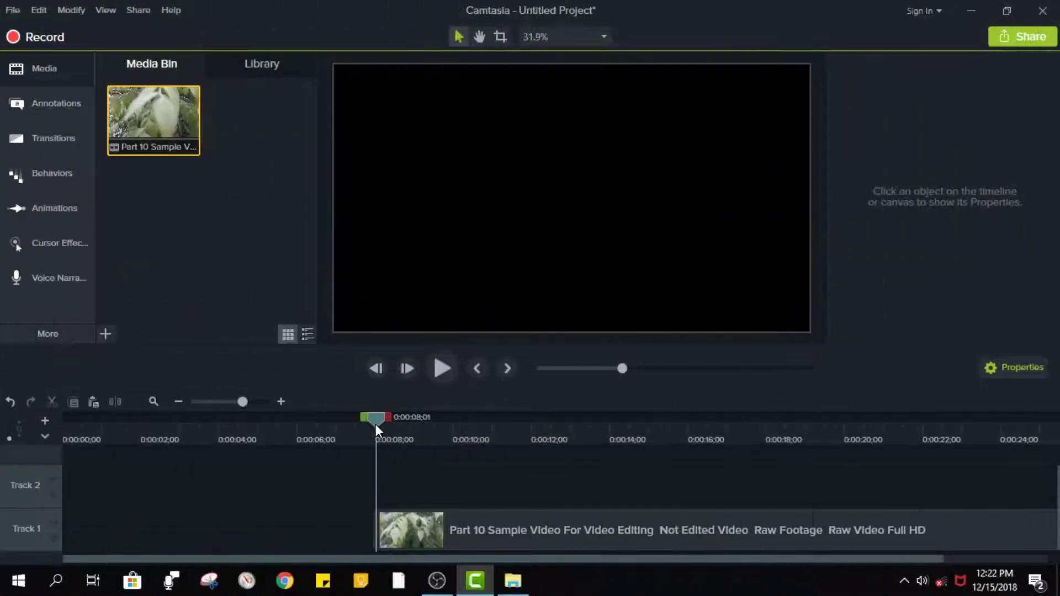
Split the remaining Track 1 clip at 0:00:13;21.
left_click_drag(376, 423, 598, 507)
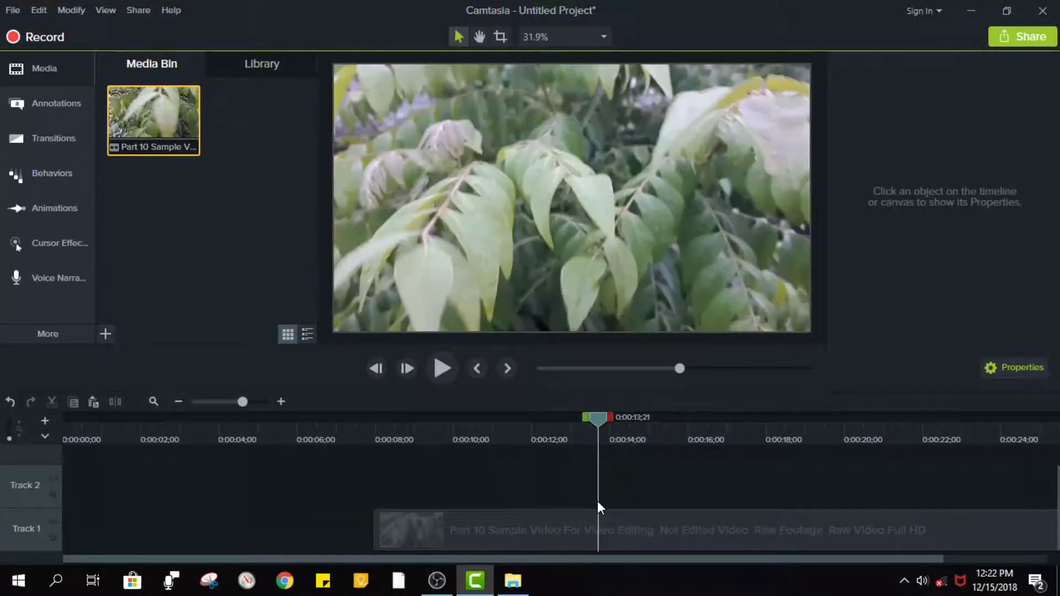
left_click(605, 525)
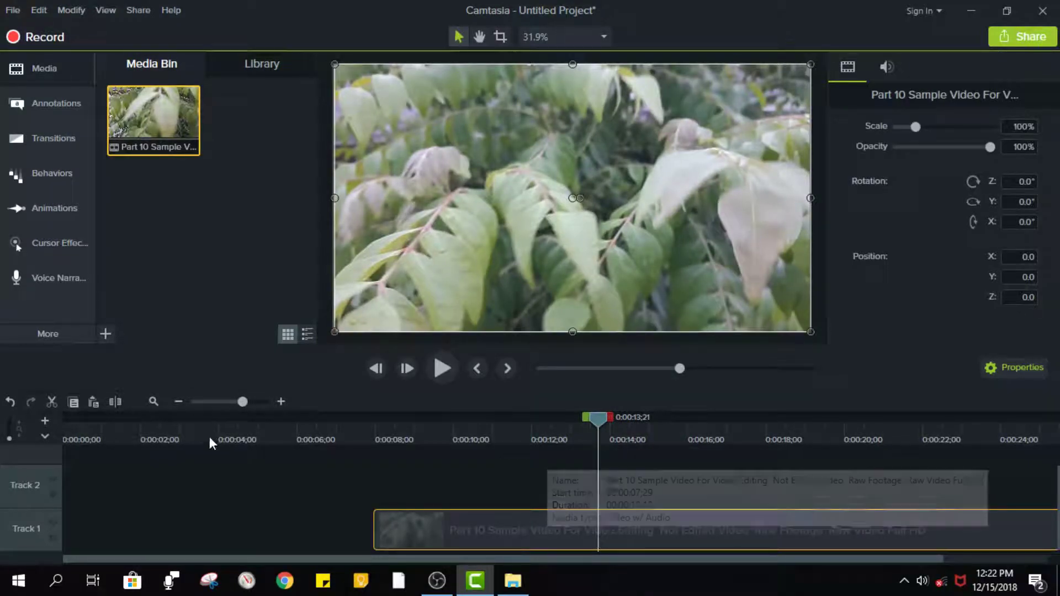
left_click(113, 405)
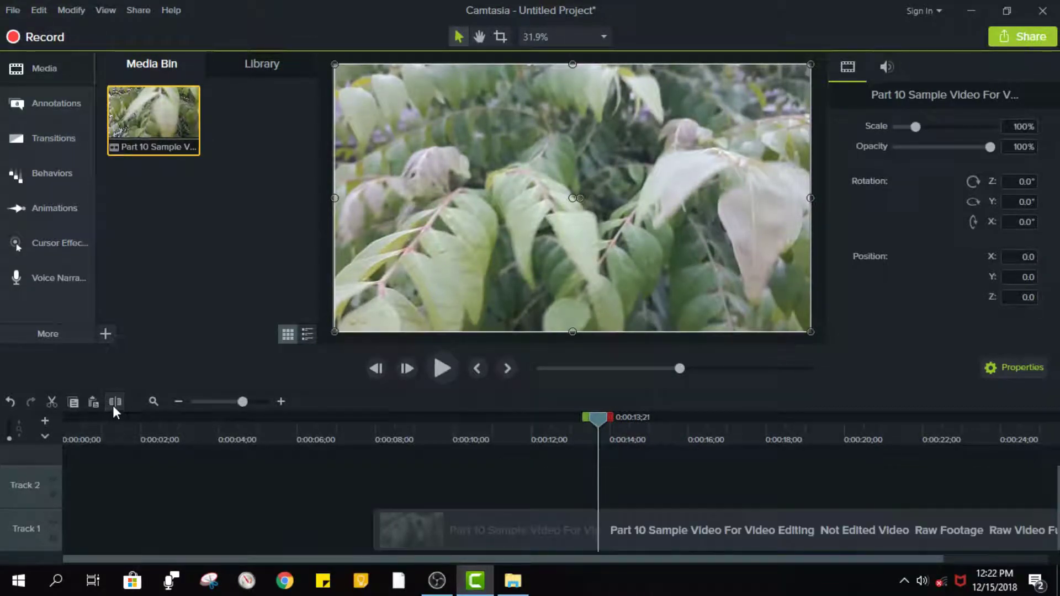
Cut the segment after 0:00:13;21 and move the remaining clip to the start of Track 1.
left_click(647, 538)
left_click_drag(608, 416, 858, 472)
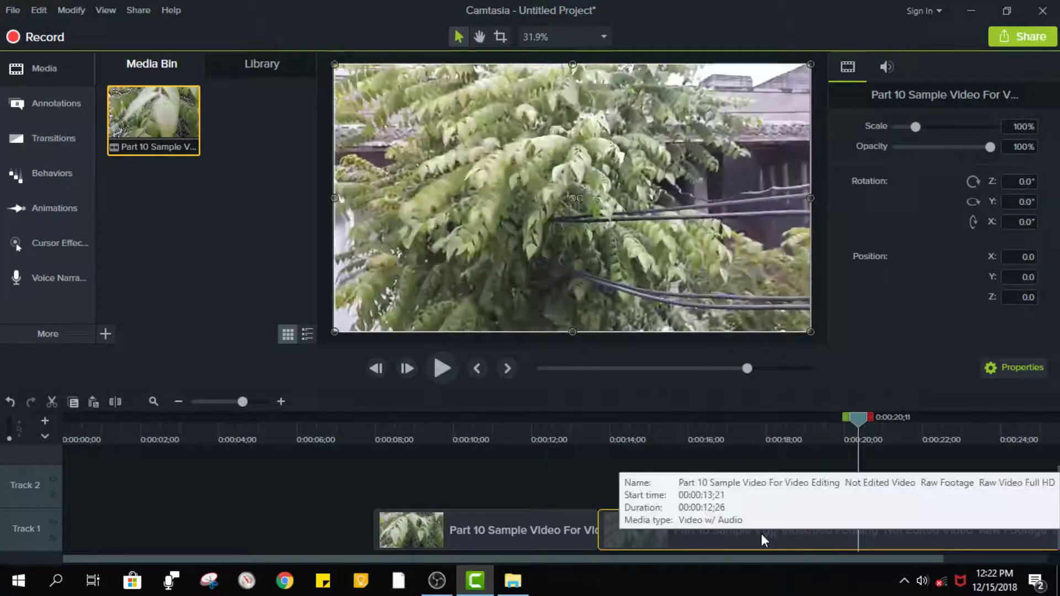
left_click(51, 402)
left_click_drag(594, 537, 106, 536)
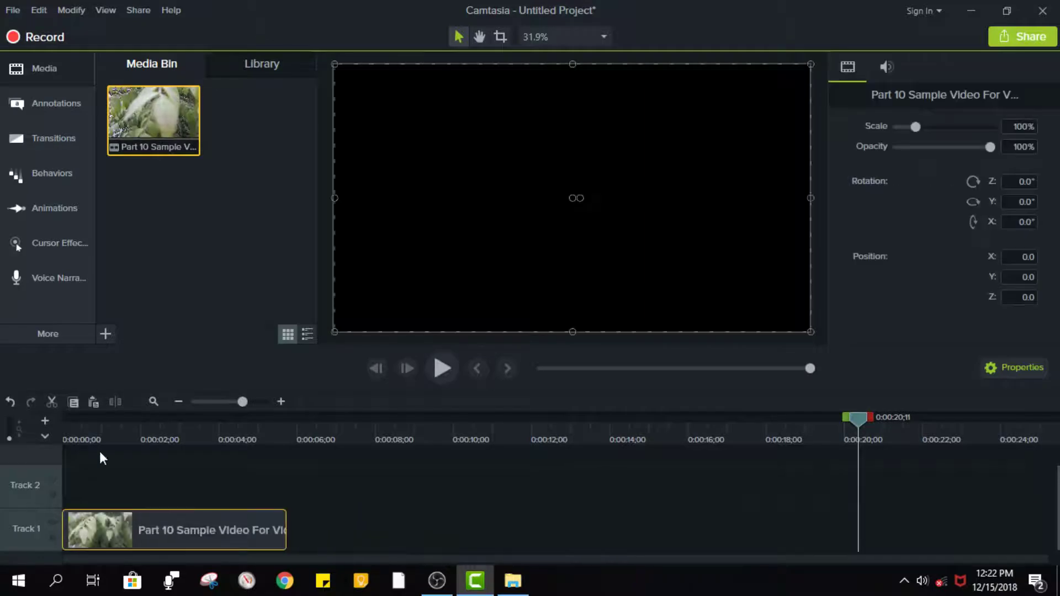
Scrub through the trimmed clip up to 0:00:05;14 and return the playhead to the timeline start.
left_click(100, 451)
left_click(25, 452)
left_click(102, 458)
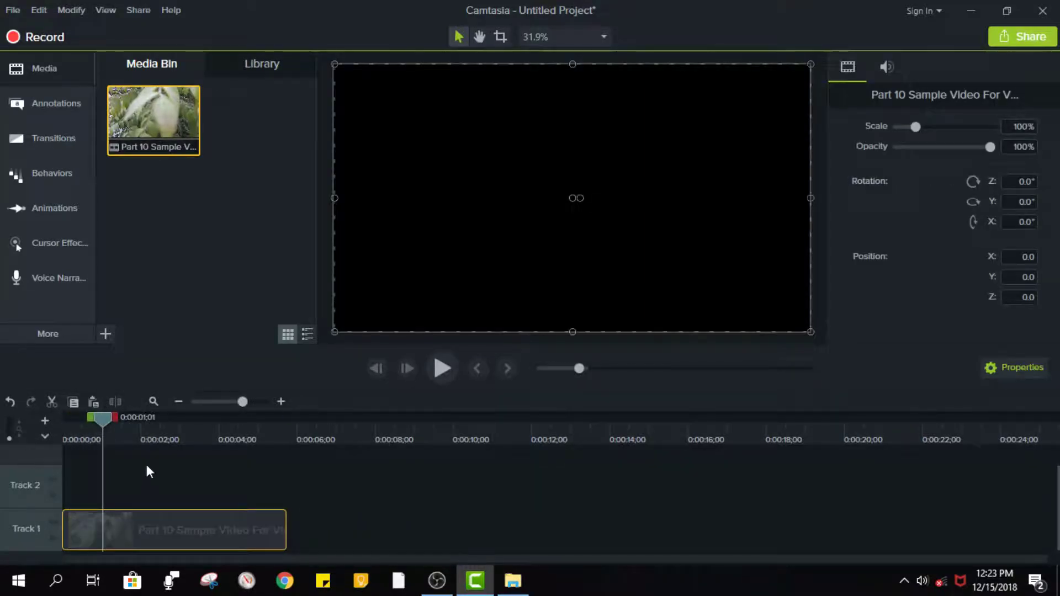
left_click(195, 471)
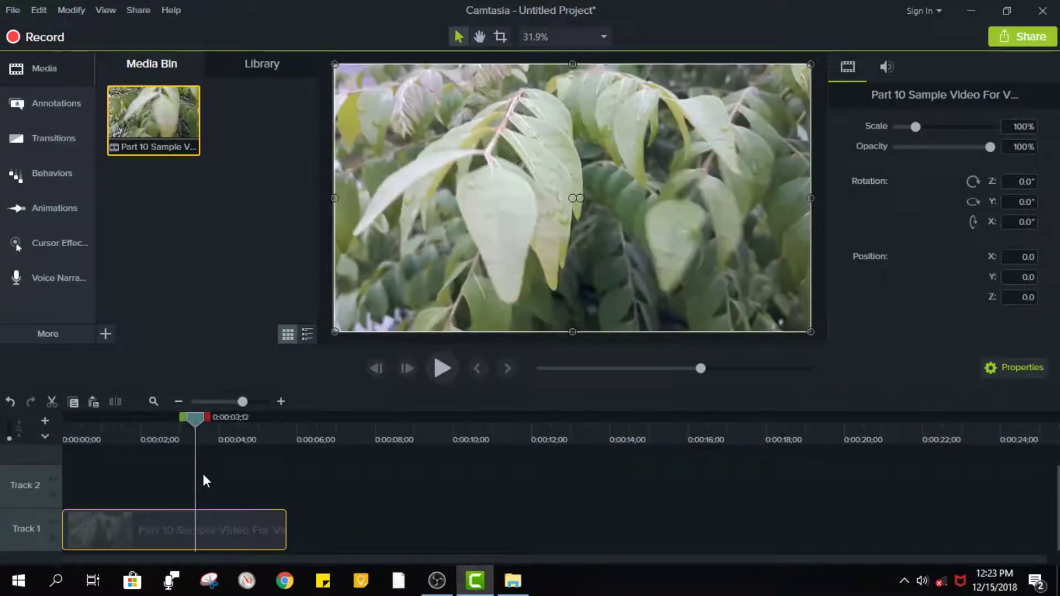
left_click(276, 496)
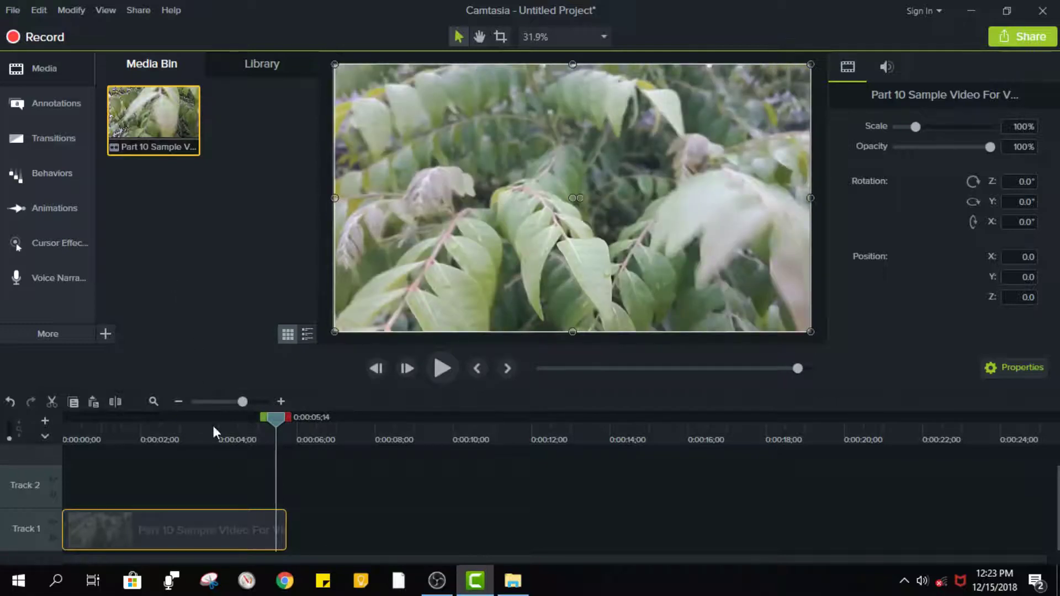
key("ctrl+Home")
Add the purple speech bubble callout to Track 2 near the timeline start and preview it at 0:00:02;04.
left_click(70, 105)
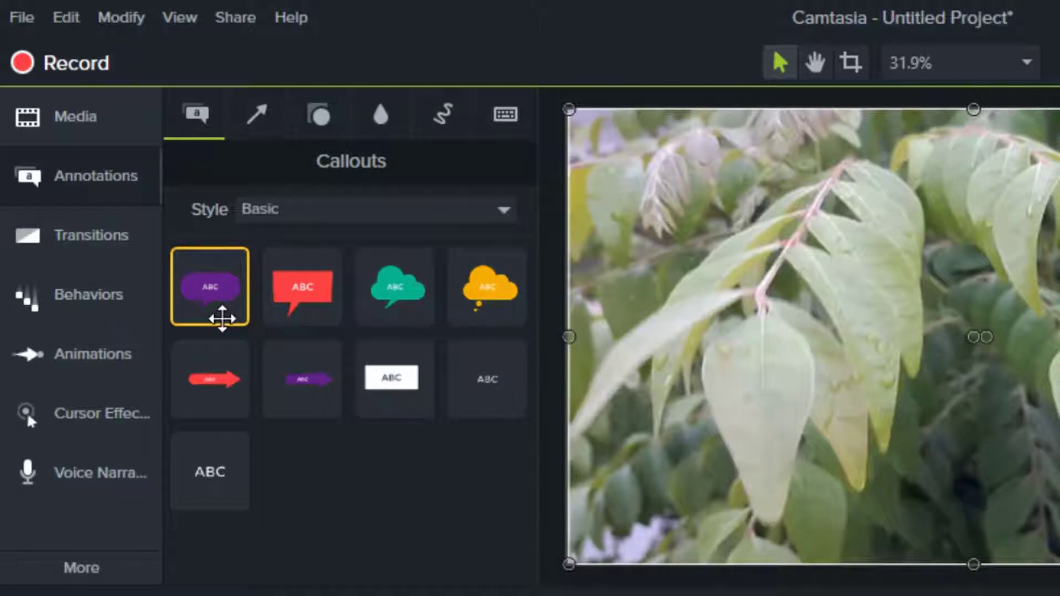
left_click_drag(222, 318, 191, 595)
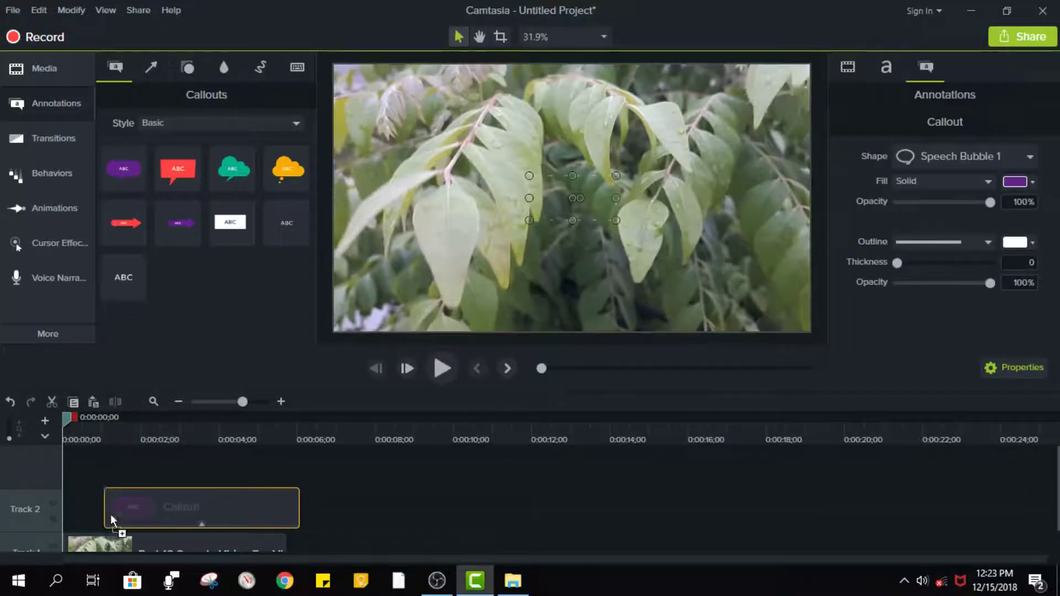
left_click_drag(111, 518, 75, 519)
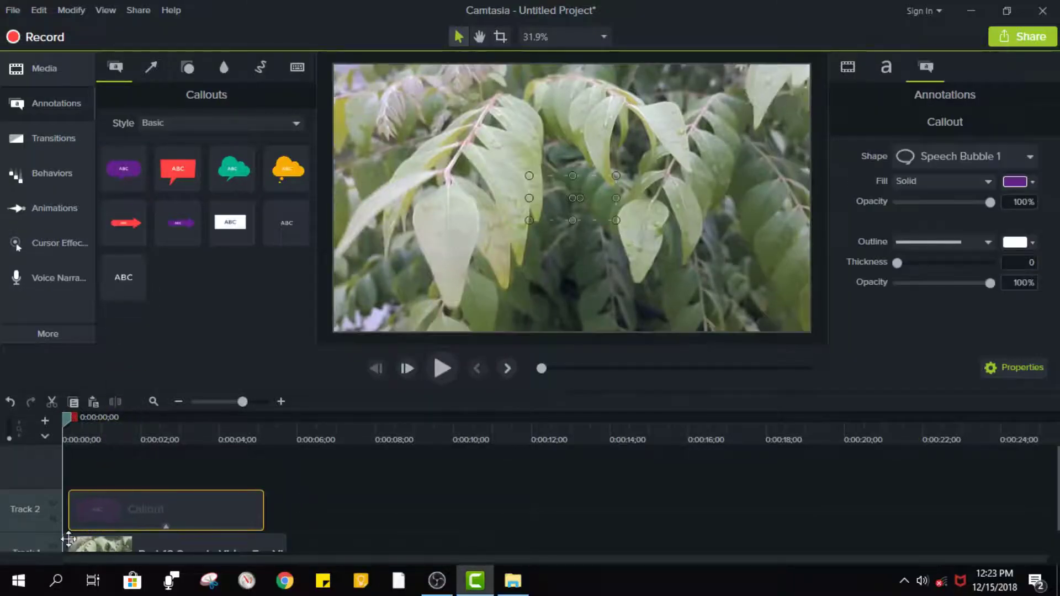
left_click_drag(67, 423, 145, 437)
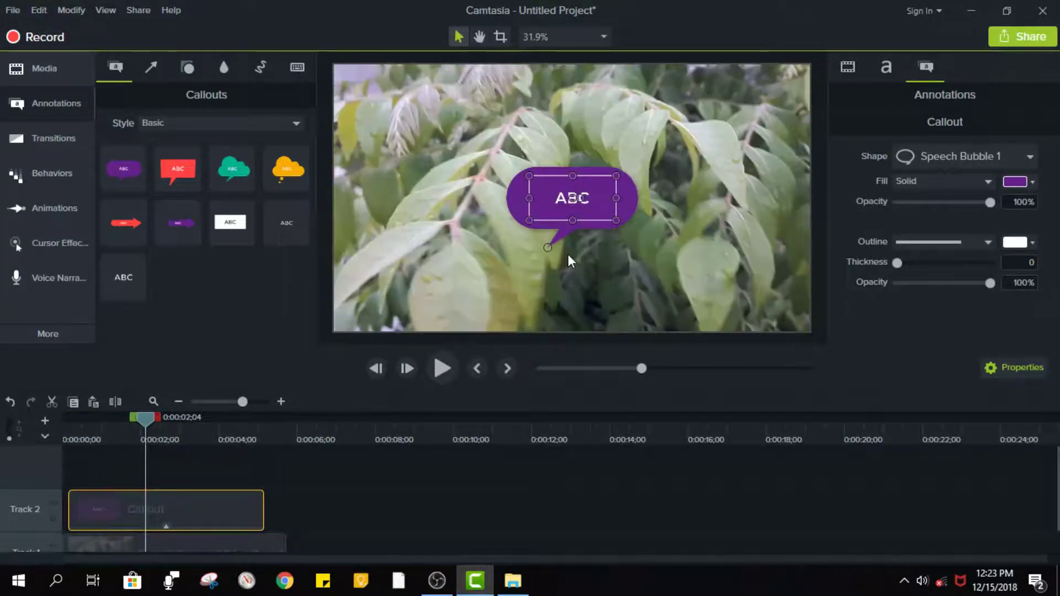
Change the speech bubble's text to "Hello !" and delete the callout after repositioning it on the canvas.
double_click(571, 197)
type("Hello !")
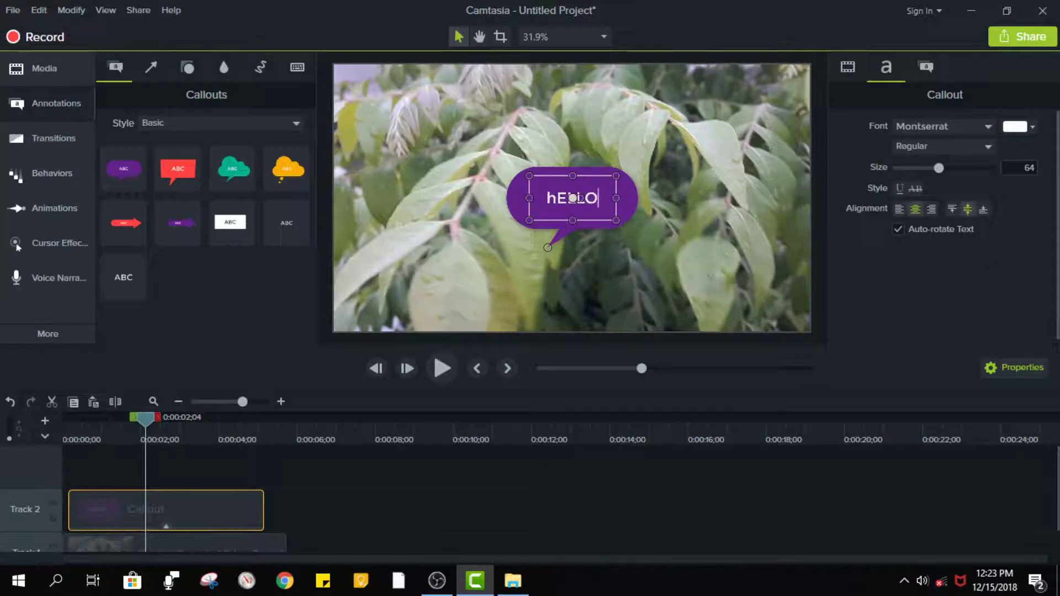
left_click_drag(559, 201, 472, 151)
key("Delete")
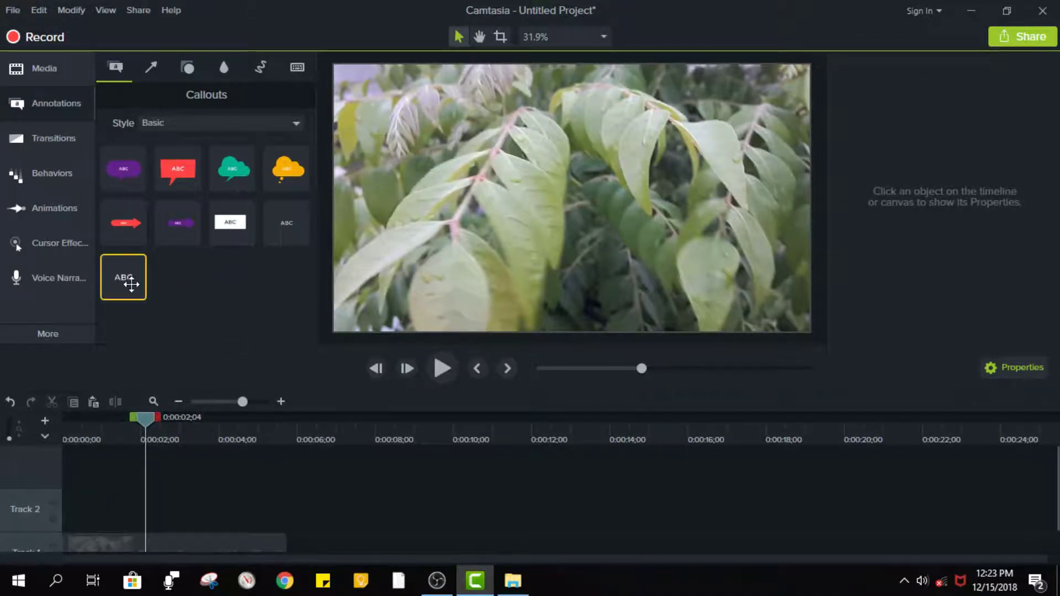
Add the plain text callout without a background shape to Track 2 near the timeline start and select it.
left_click_drag(131, 284, 70, 525)
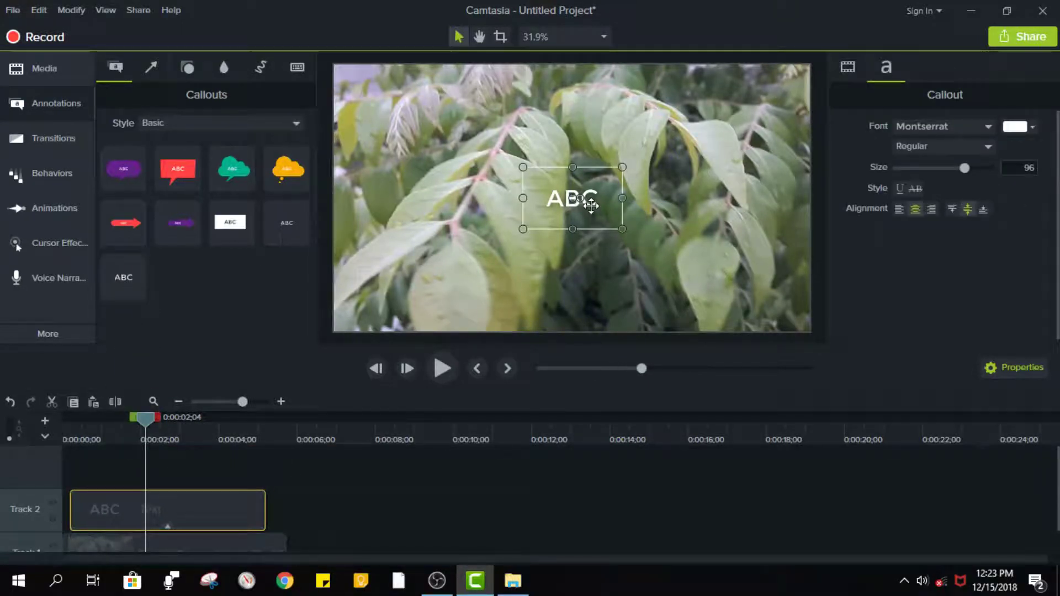
left_click(571, 253)
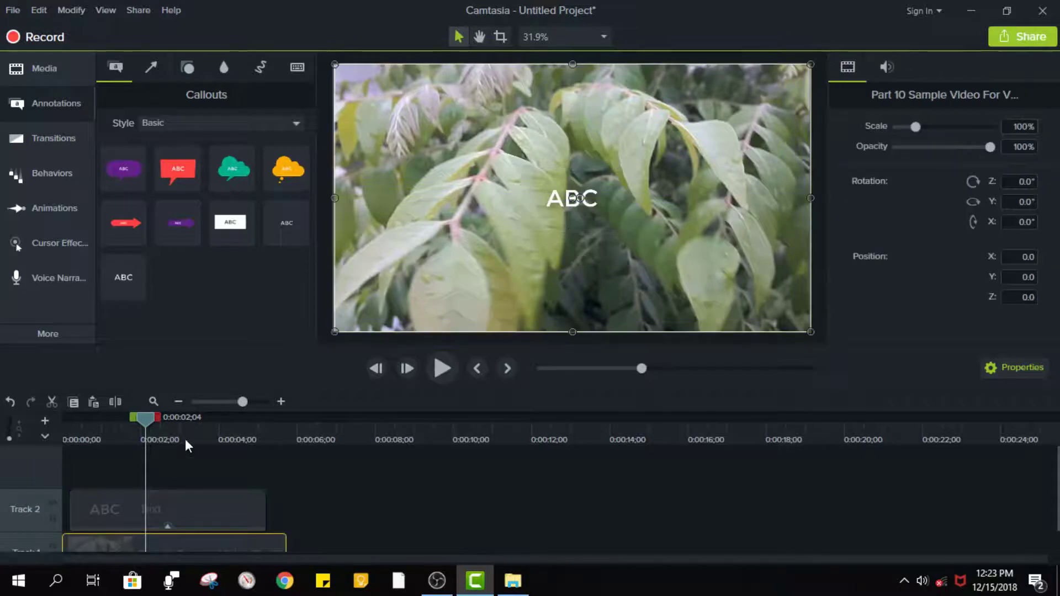
left_click(132, 503)
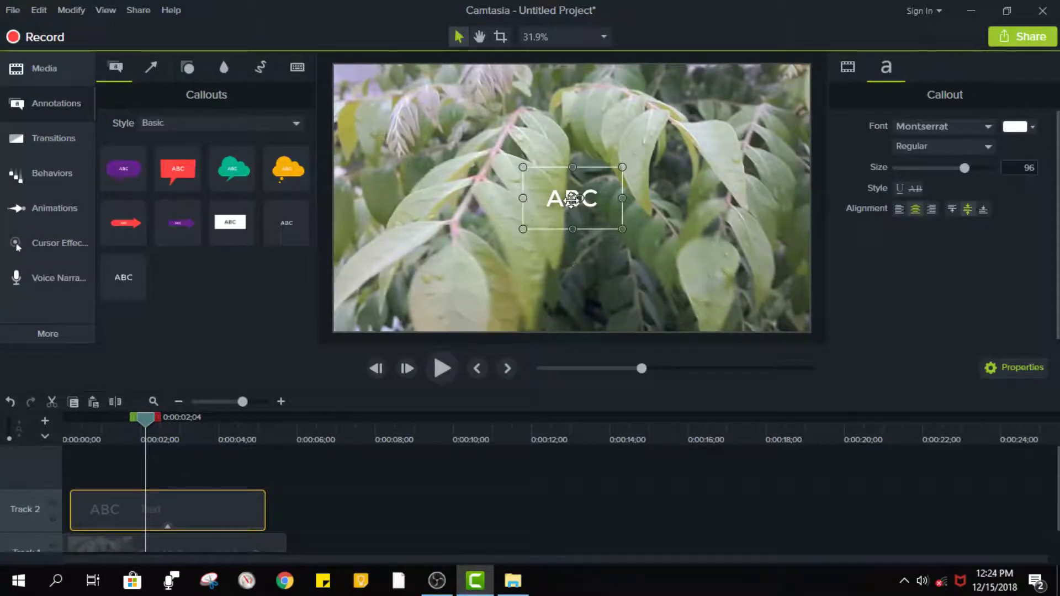
Replace the callout's placeholder text with "BEAUTIFUL NATURE" on two lines.
double_click(570, 196)
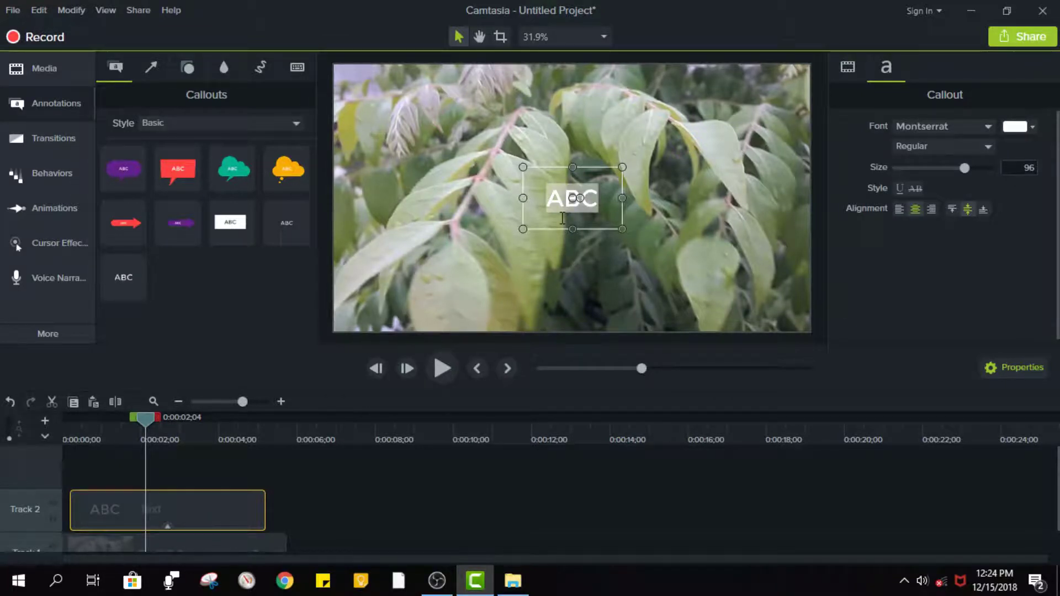
type("BEAUTIFUL")
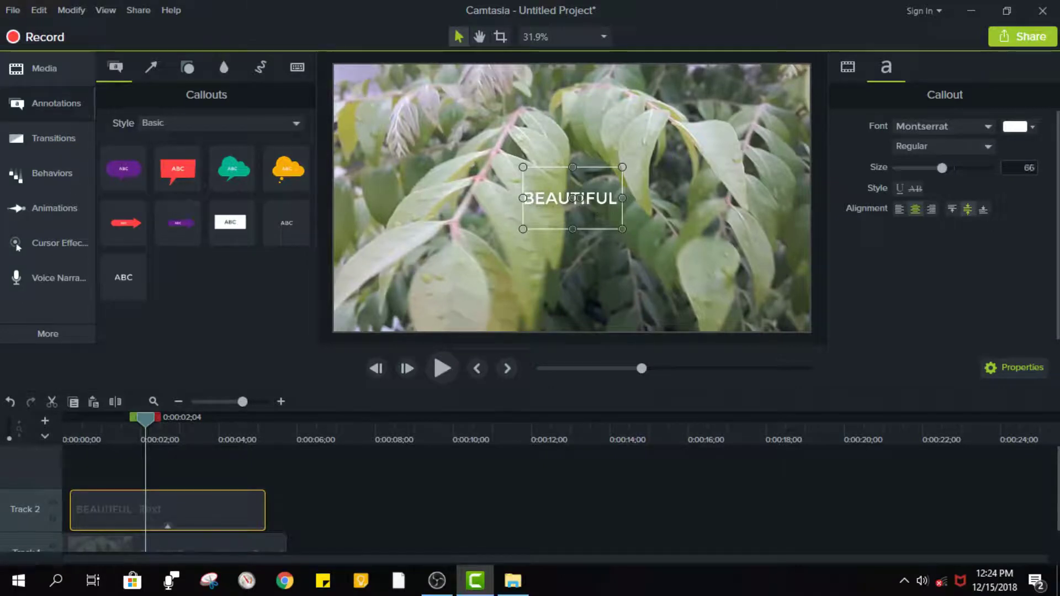
key("Return")
type("NATURE")
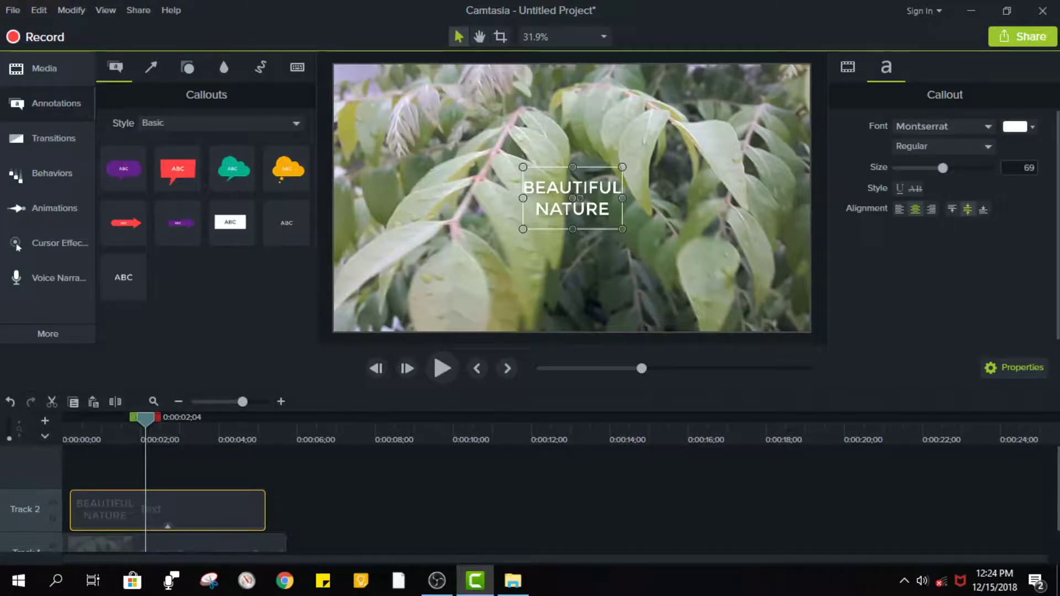
Enlarge the callout text to about size 101 and reshape its box so "BEAUTIFUL NATURE" runs on one line.
key("ctrl+a")
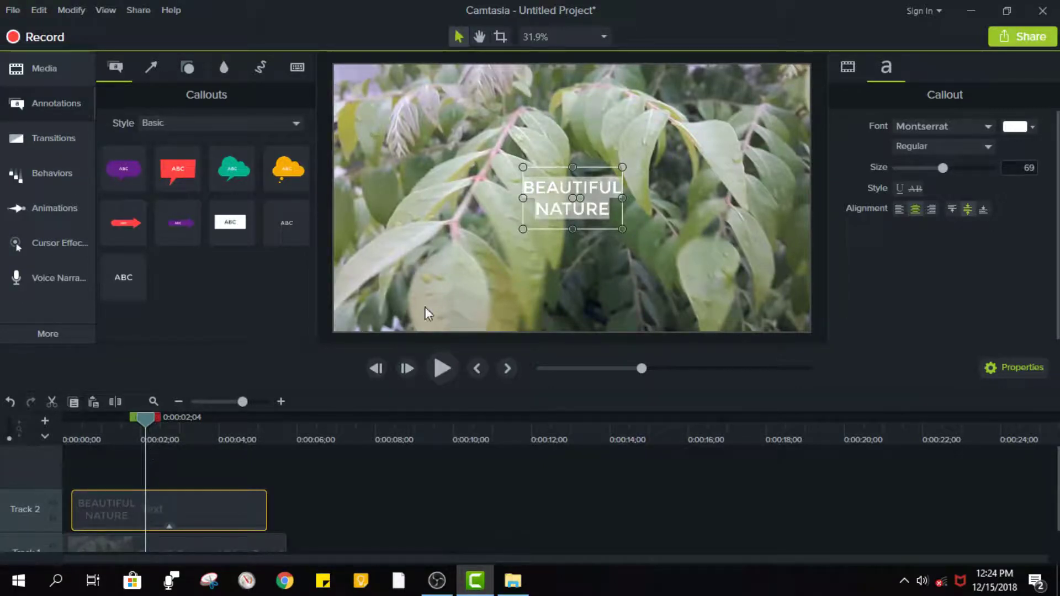
left_click(551, 210)
left_click_drag(615, 216, 526, 187)
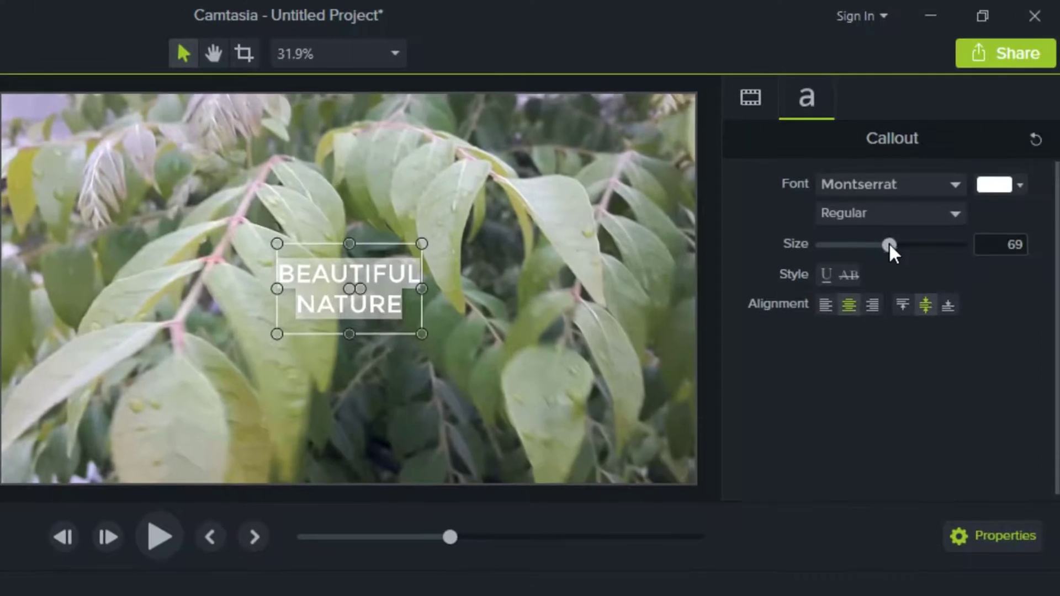
left_click_drag(942, 167, 960, 168)
mouse_move(923, 247)
left_mouse_down()
mouse_move(950, 253)
mouse_move(926, 253)
left_mouse_up()
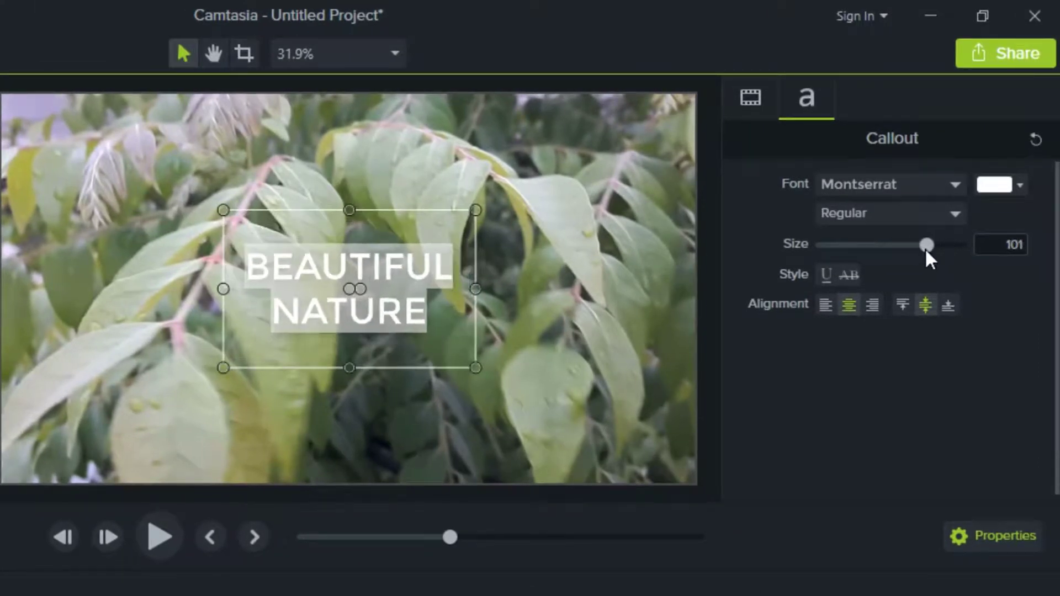
key("Escape")
left_click_drag(475, 368, 593, 262)
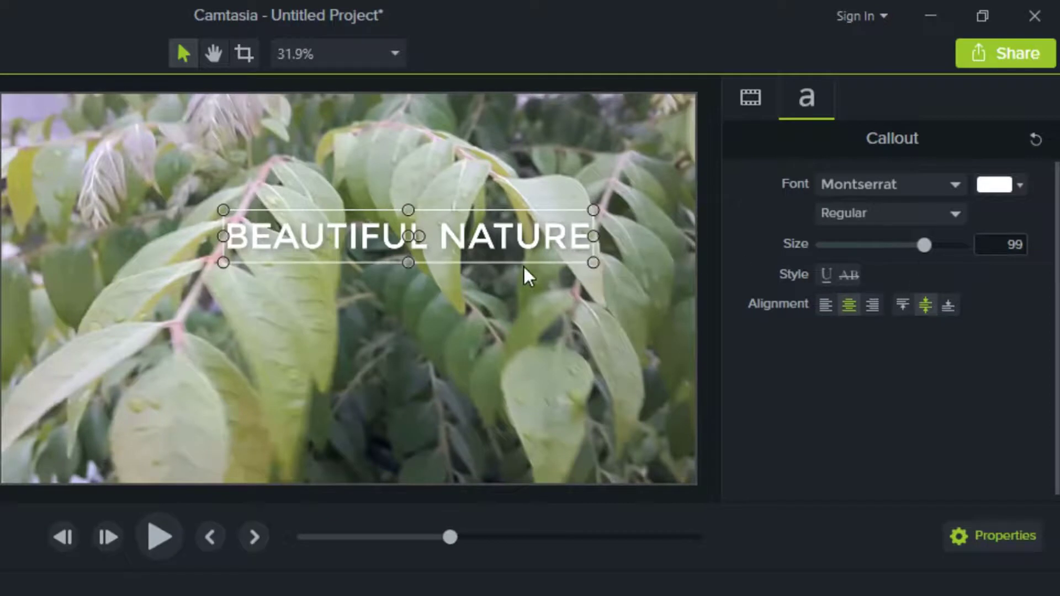
Set the "BEAUTIFUL NATURE" text size to 128 and move the callout to the center of the canvas.
left_click_drag(924, 246, 961, 256)
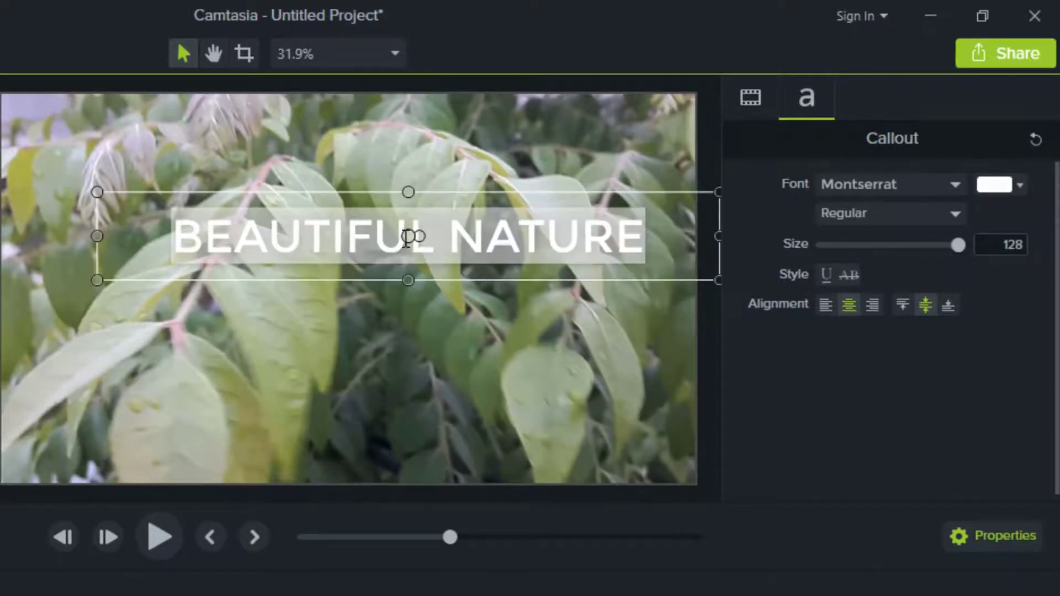
left_click(374, 234)
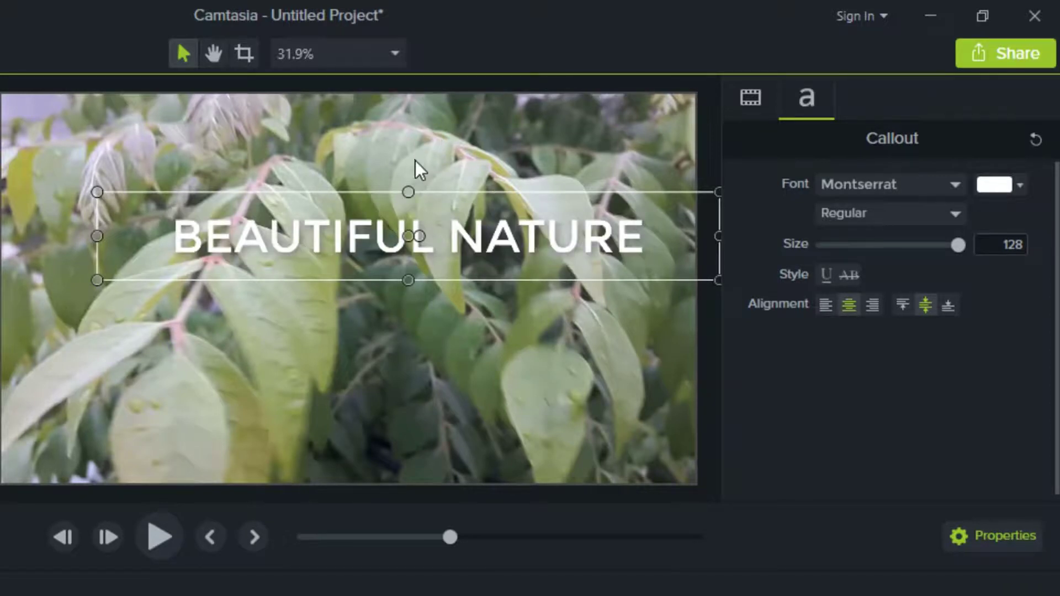
left_click(415, 141)
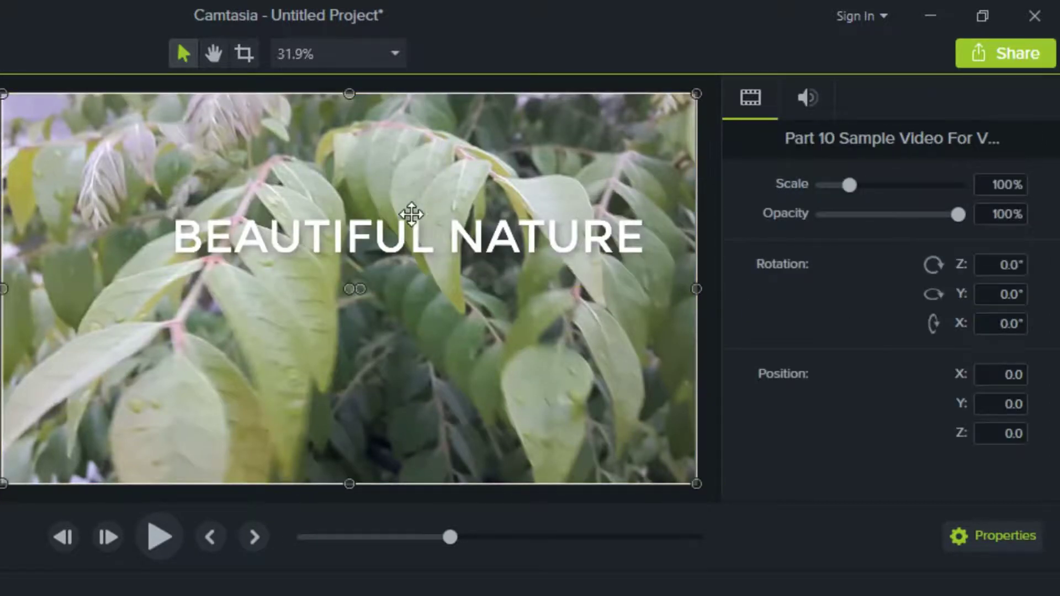
left_click(385, 250)
left_click_drag(407, 241, 343, 290)
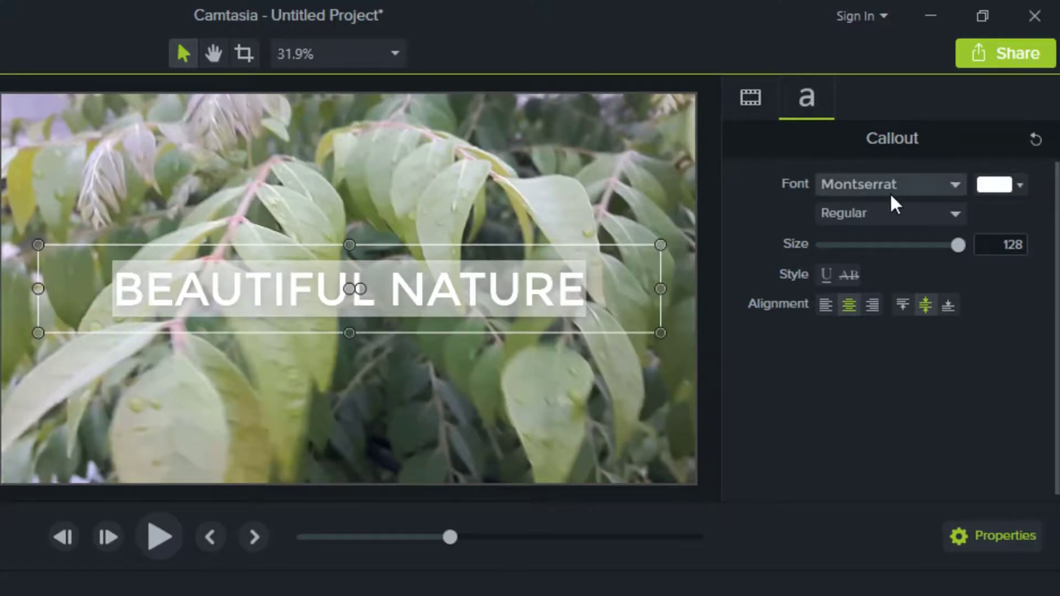
Color the "BEAUTIFUL NATURE" text yellow and change its font to a thin decorative serif typeface.
left_click(1019, 186)
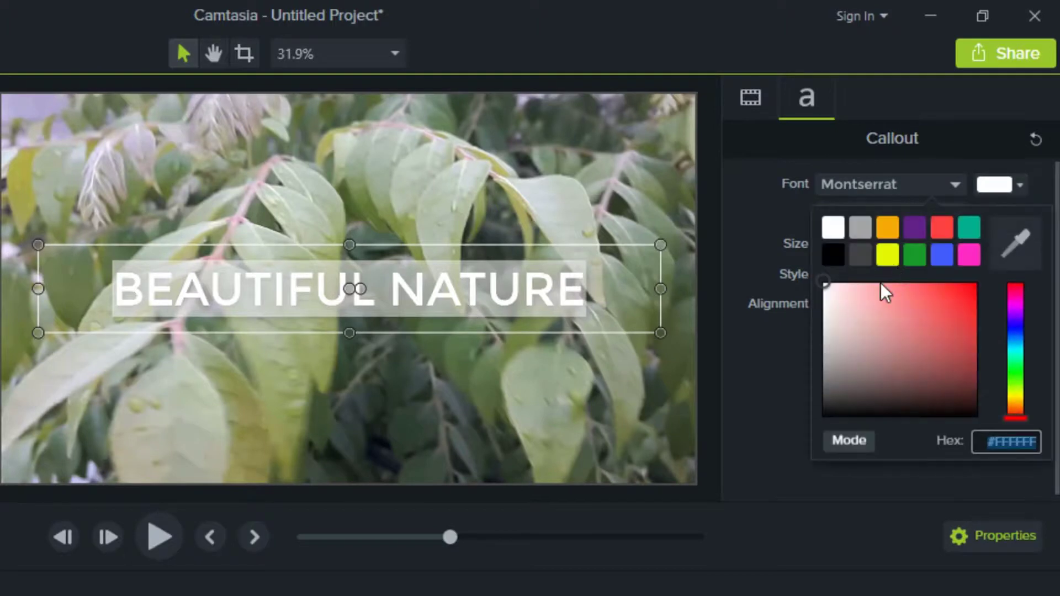
left_click(895, 253)
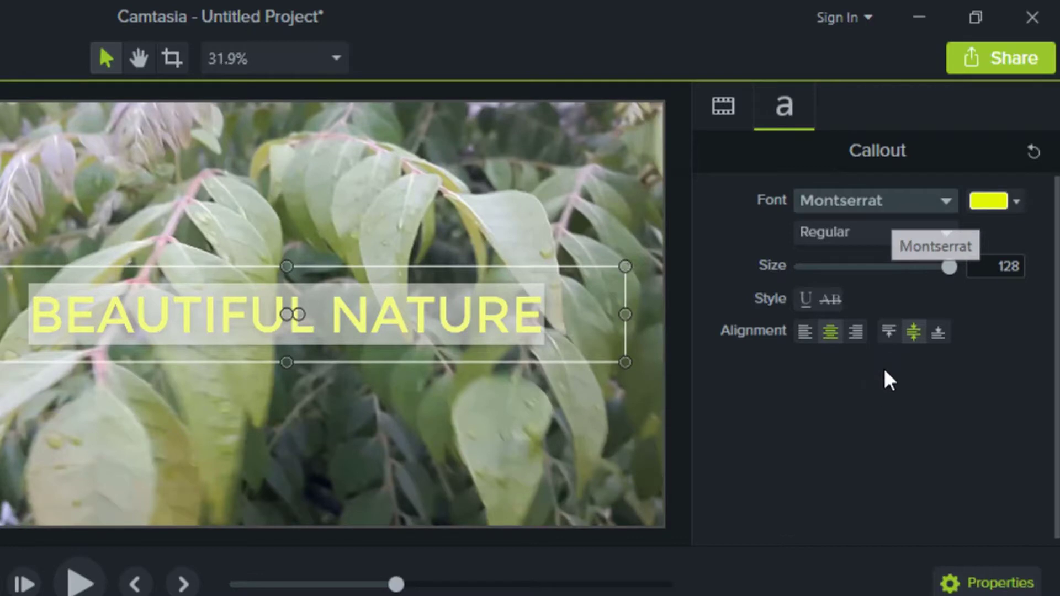
scroll(832, 399, "down", 4)
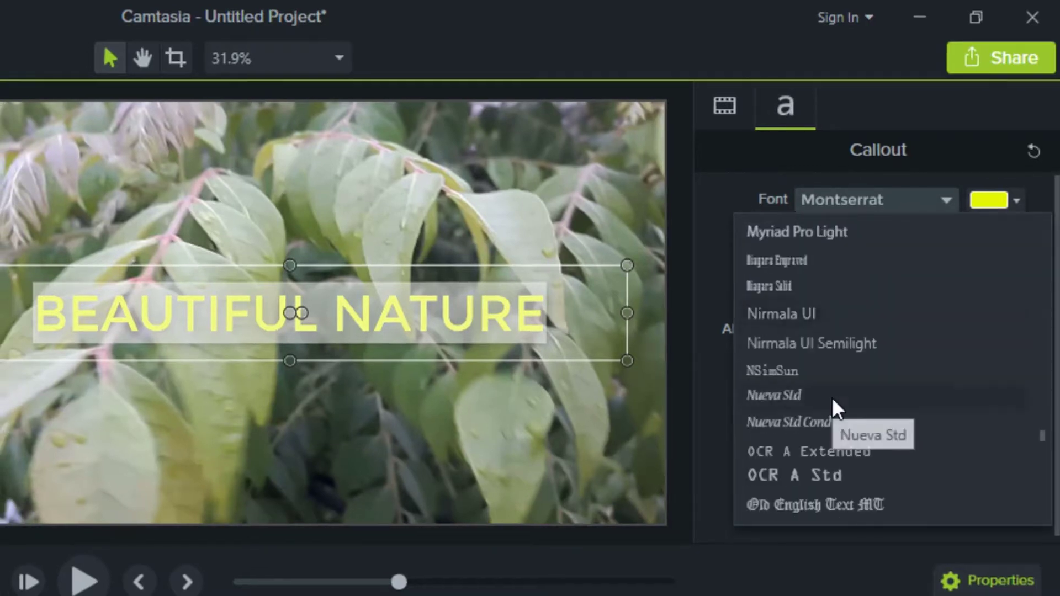
scroll(831, 396, "down", 4)
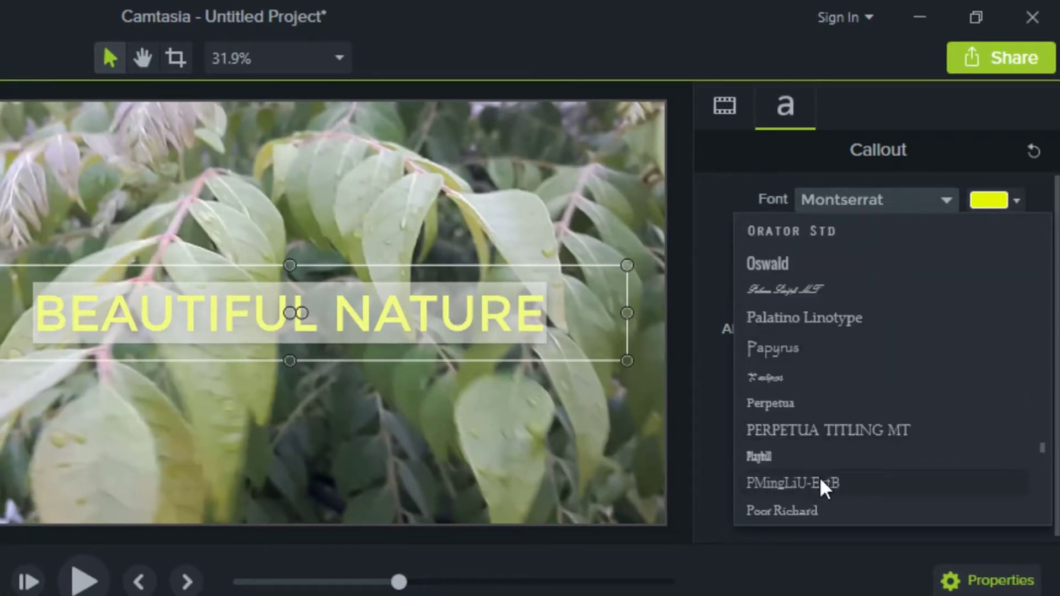
left_click(818, 441)
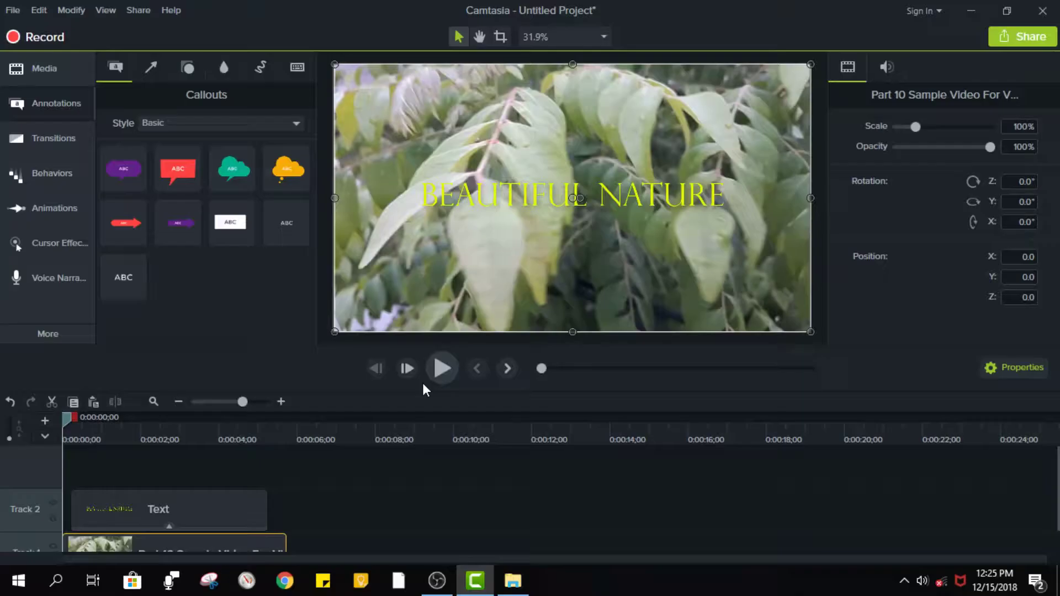
Play the video from the timeline start to preview the yellow text callout.
left_click(80, 586)
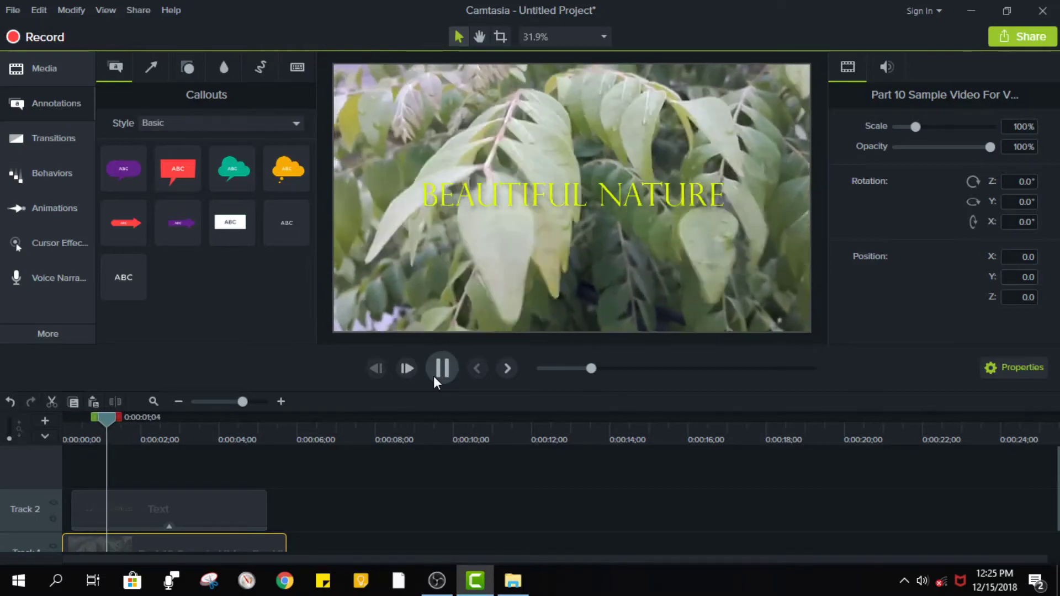